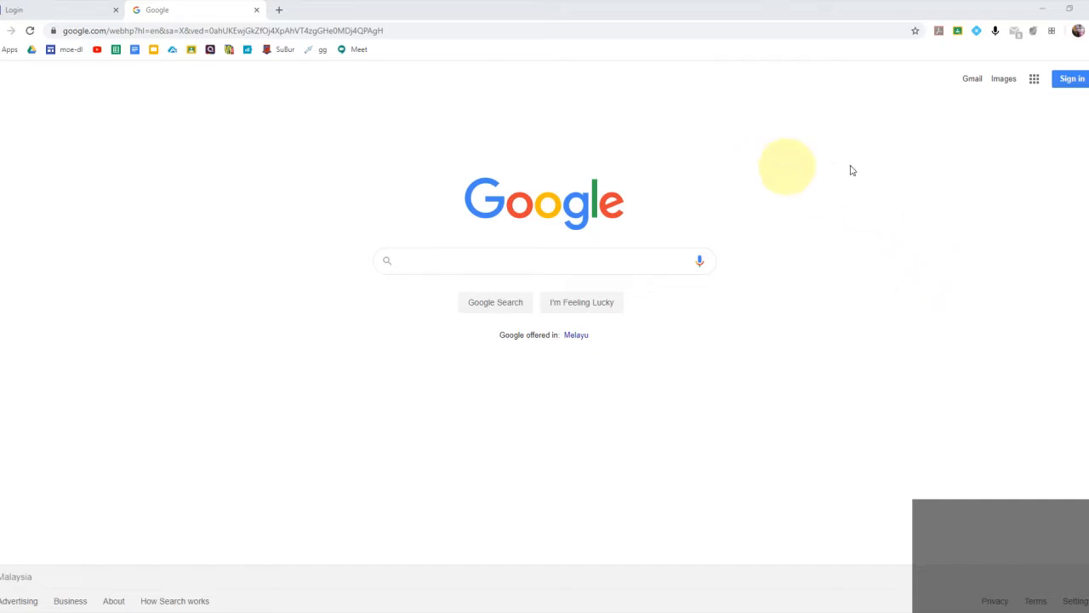
Open Google Calendar at calendar.google.com.
click(1036, 83)
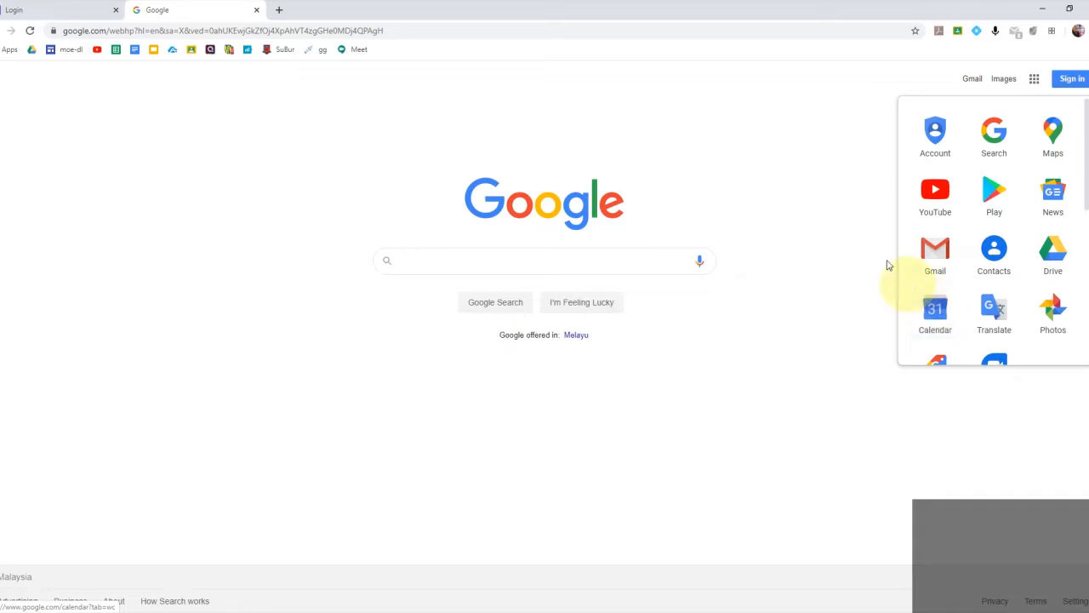
click(393, 31)
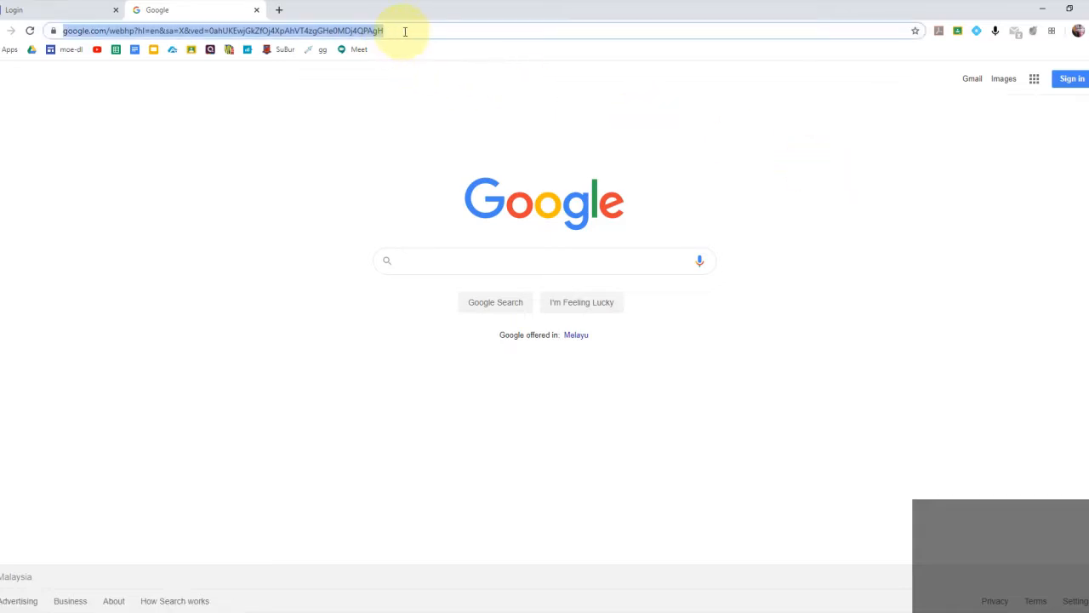
text(cal)
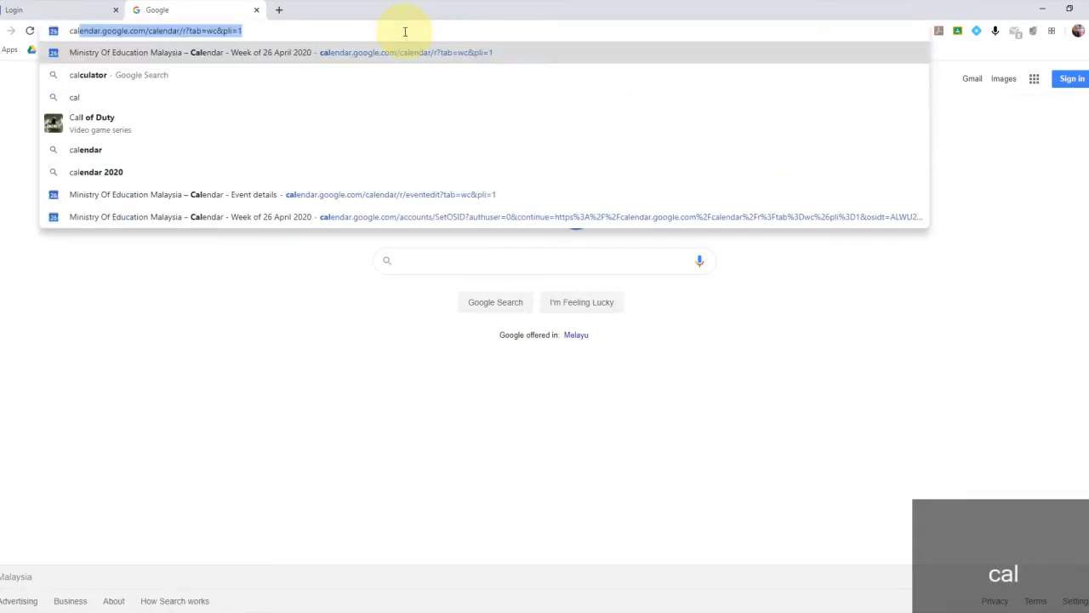
text(e)
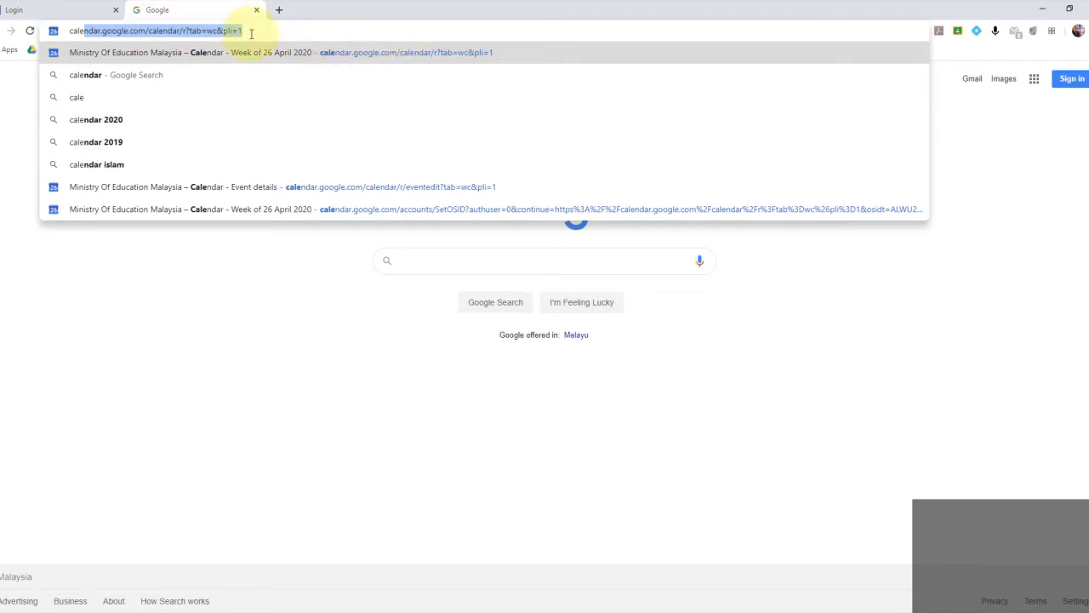
key(Return)
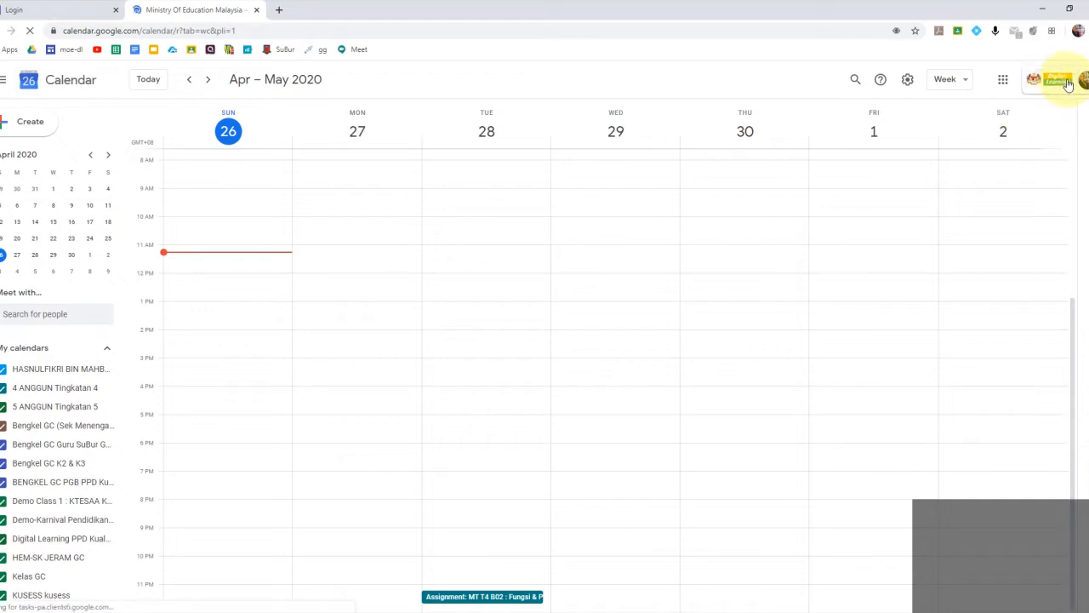
Check which account is signed in to the calendar and set the browser zoom to 125%.
click(1069, 83)
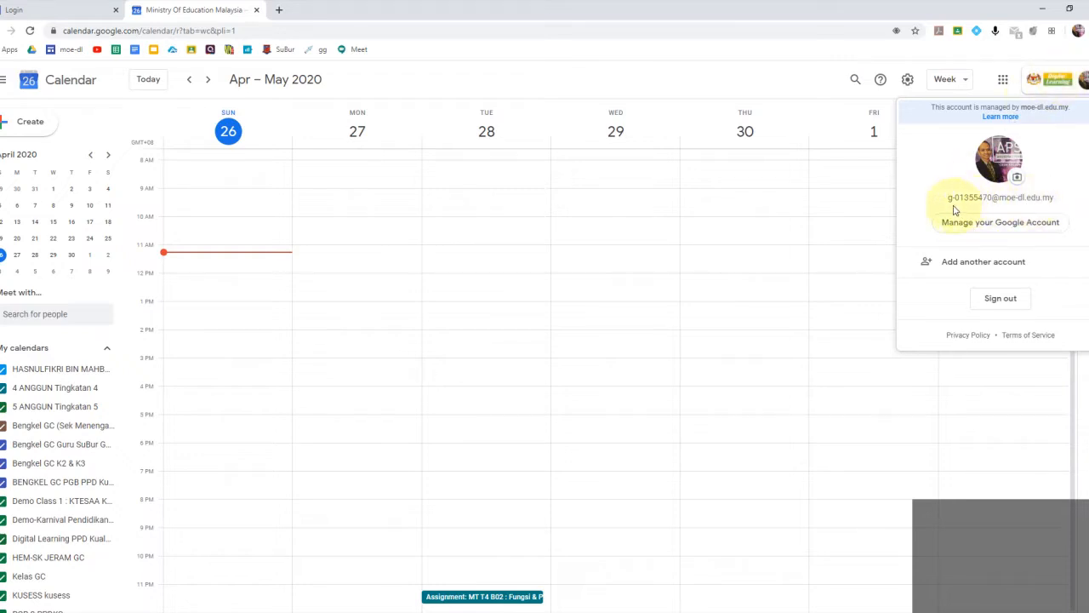
click(1081, 30)
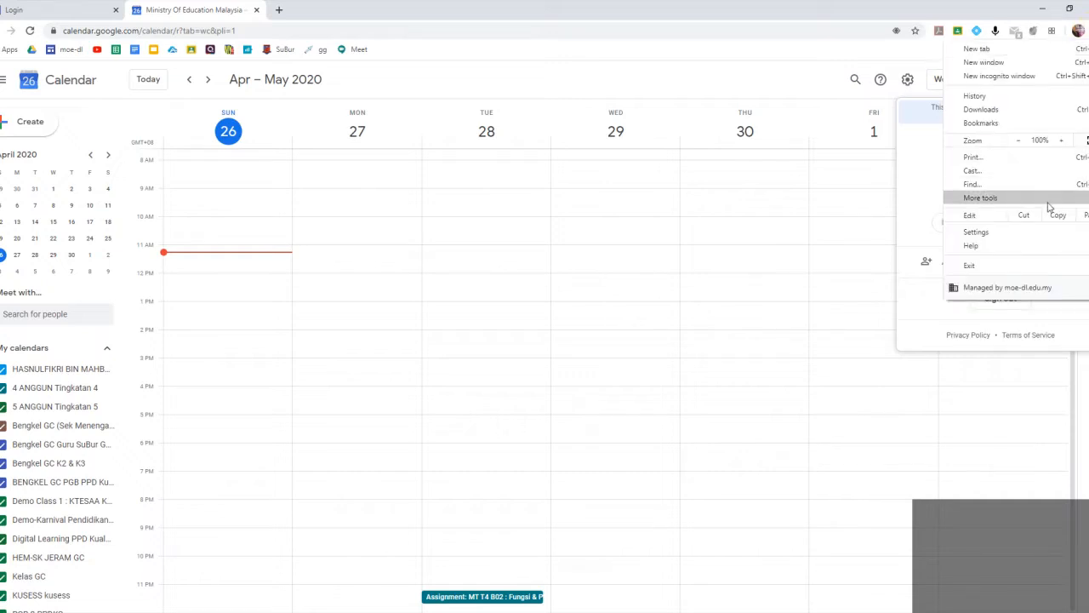
click(1065, 140)
click(1065, 140)
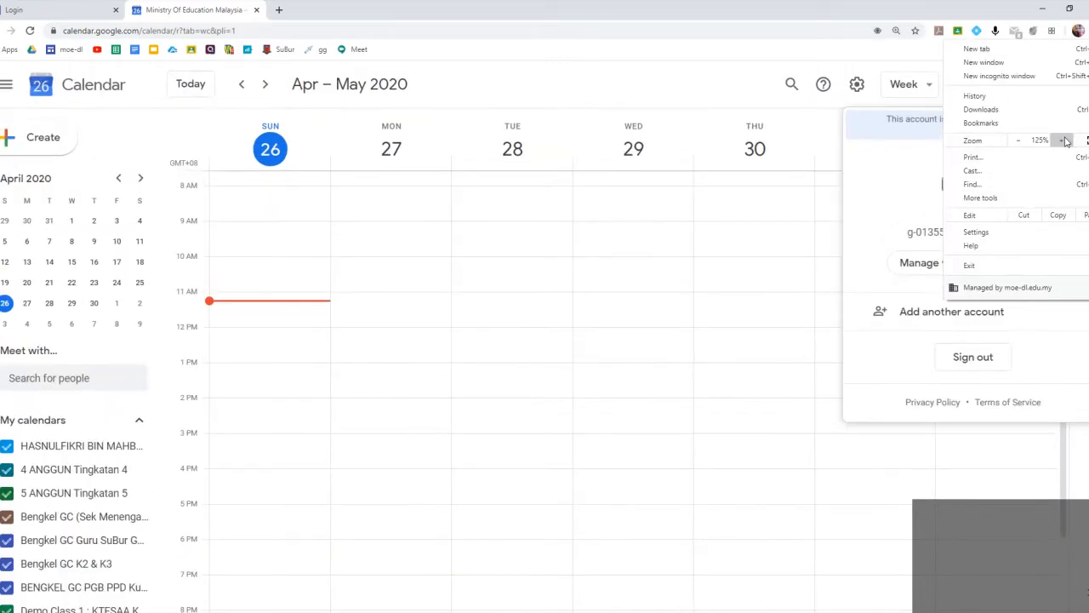
click(1019, 140)
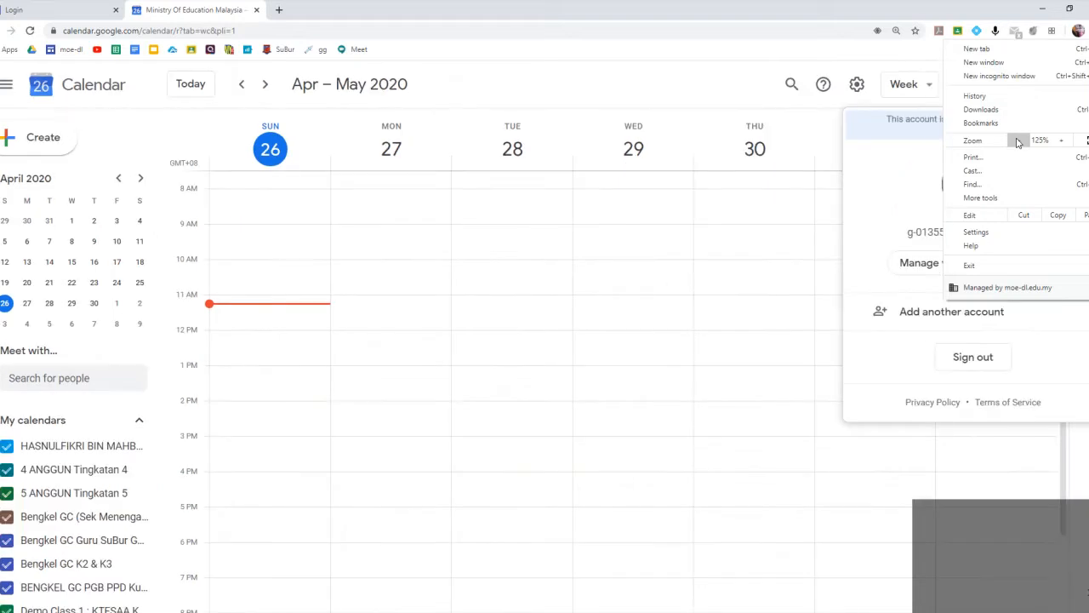
click(209, 13)
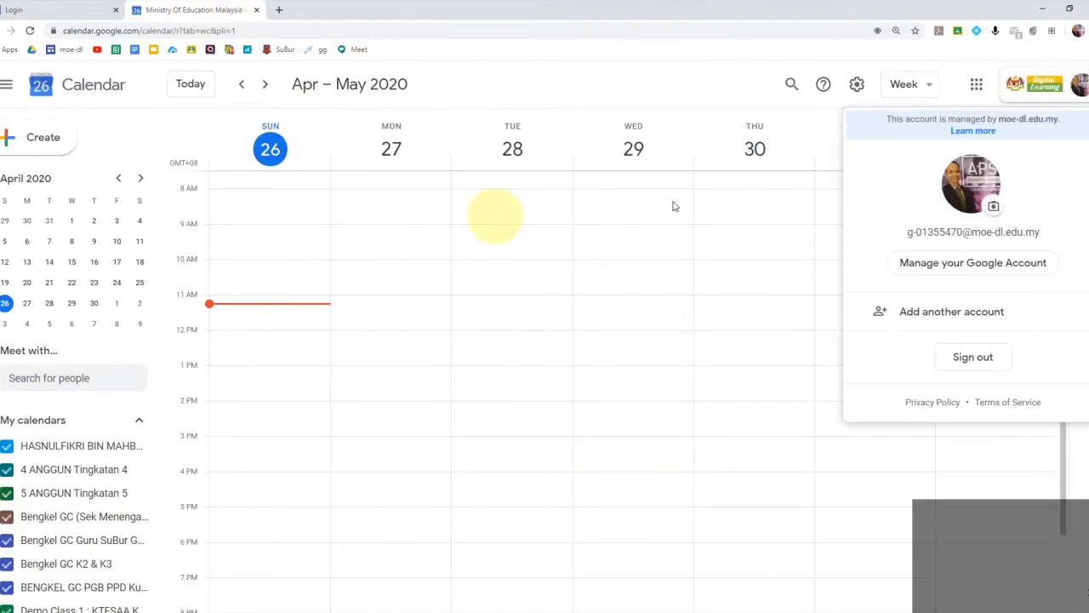
click(1078, 85)
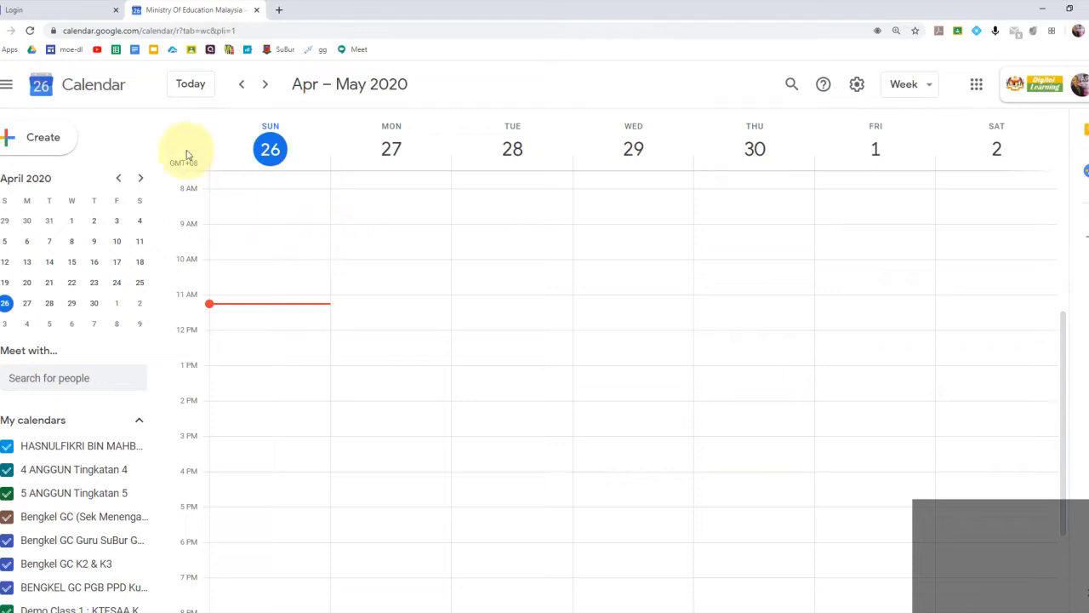
Create a new calendar event titled "MT T4 : Bab 4-Hukum Indeks".
click(44, 144)
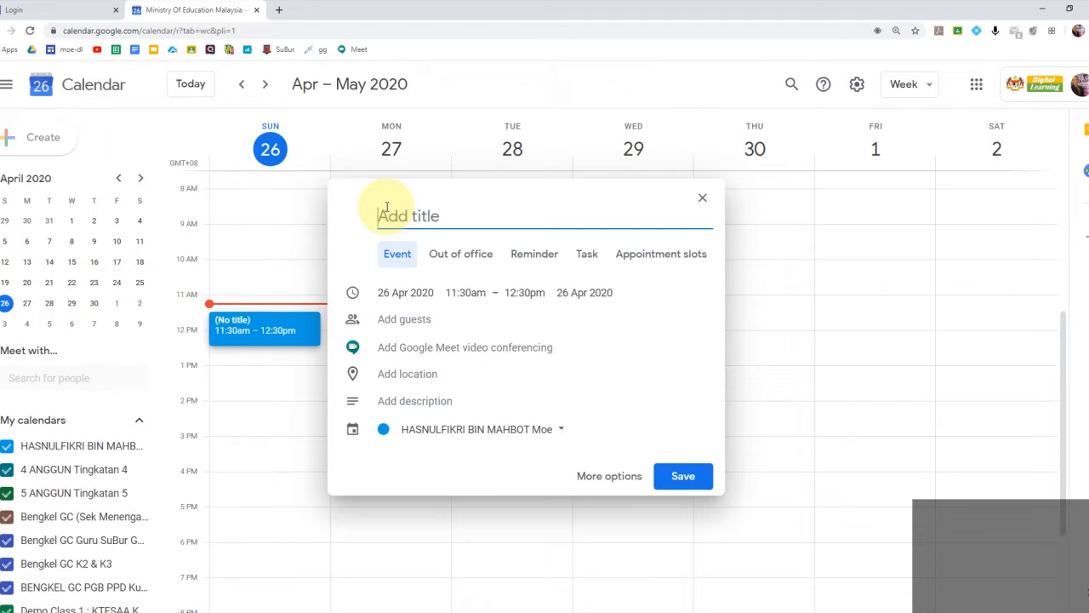
text(MT)
key(BackSpace)
text(T T4 : )
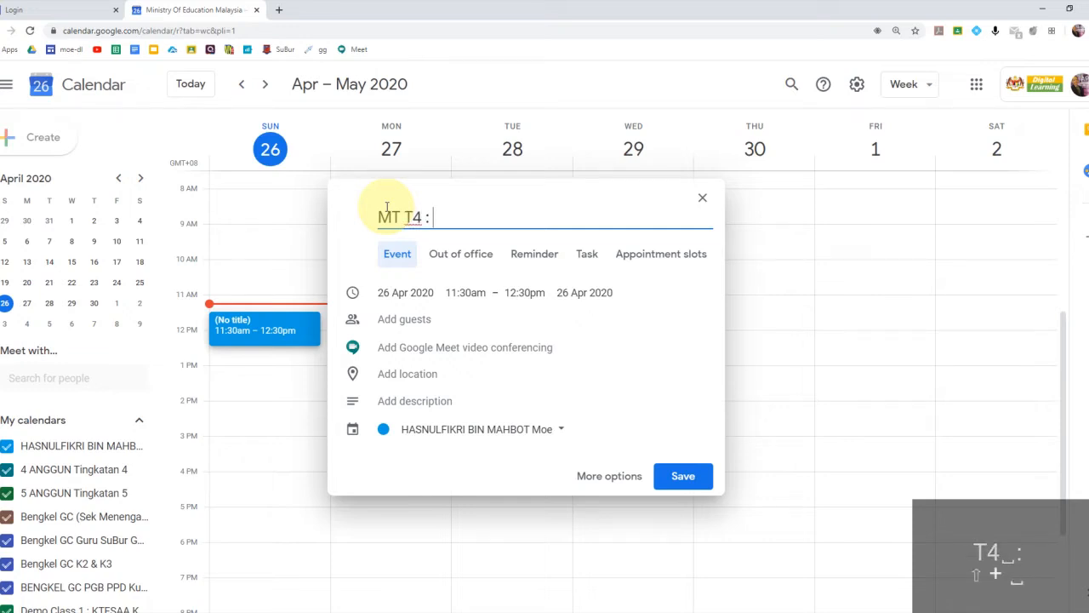
text(Bab )
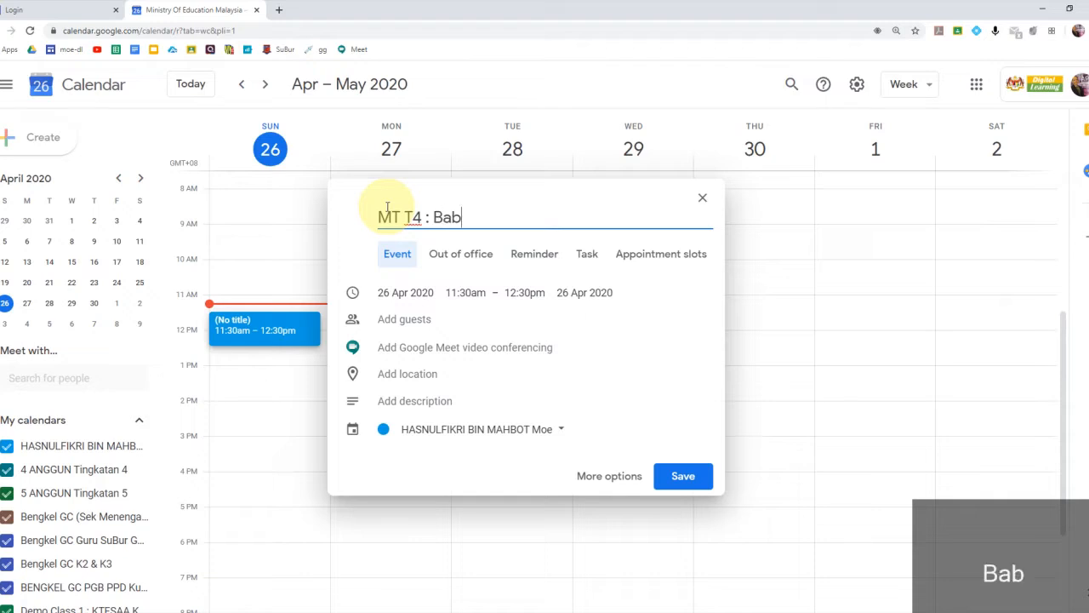
text(5)
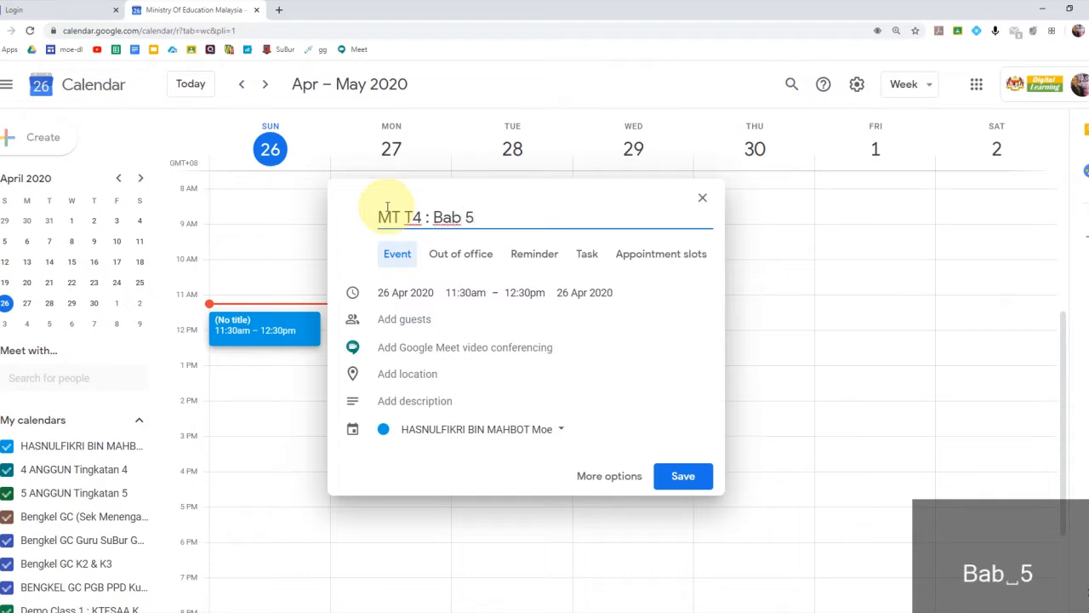
key(BackSpace)
text(4-)
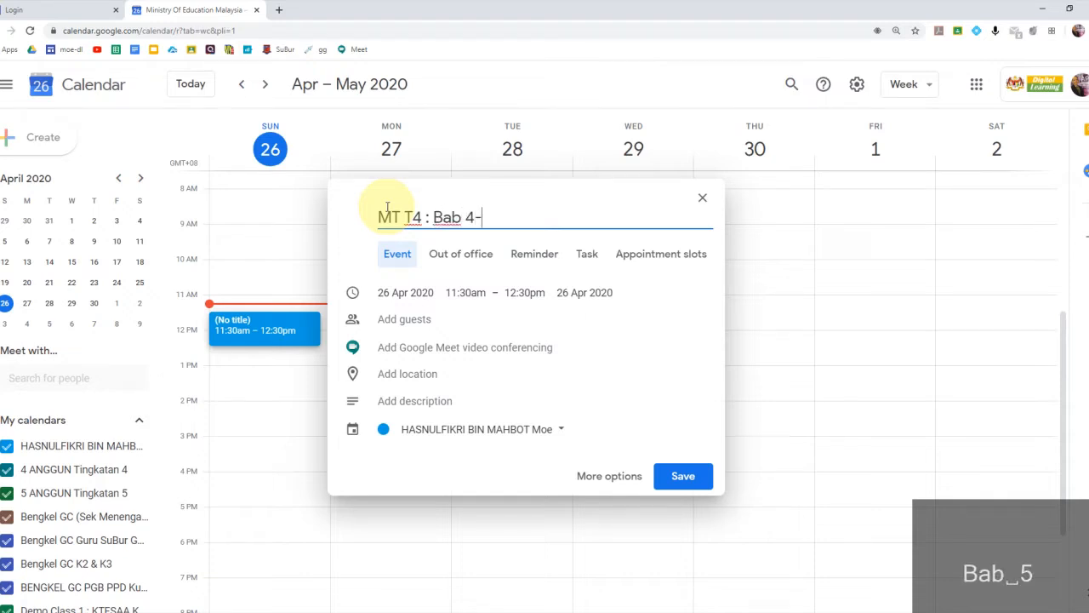
text(Hukum Indkes)
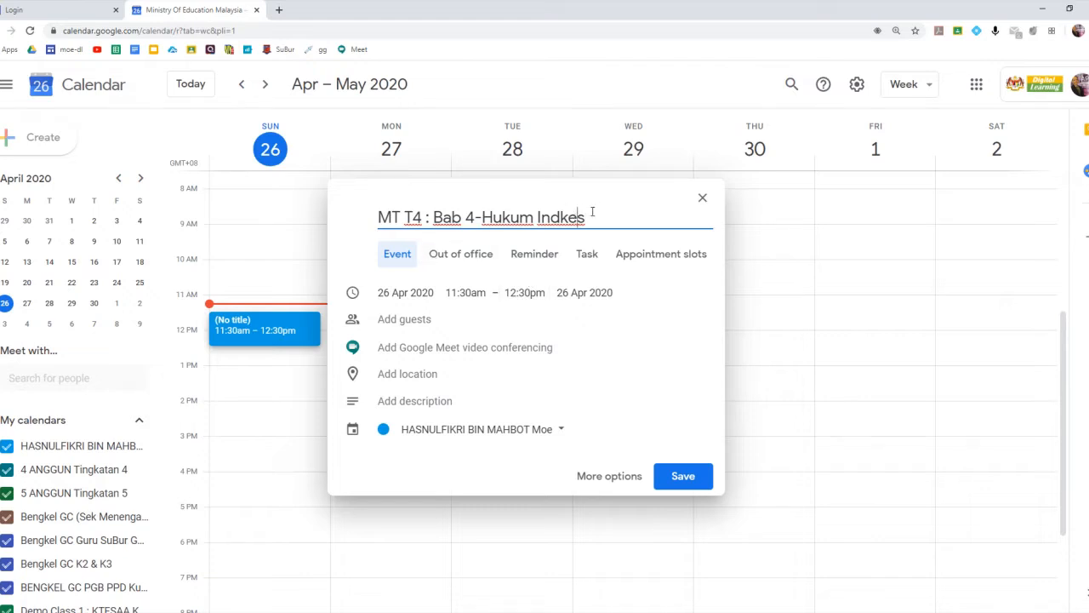
key(BackSpace)
key(BackSpace)
key(BackSpace)
text(eks)
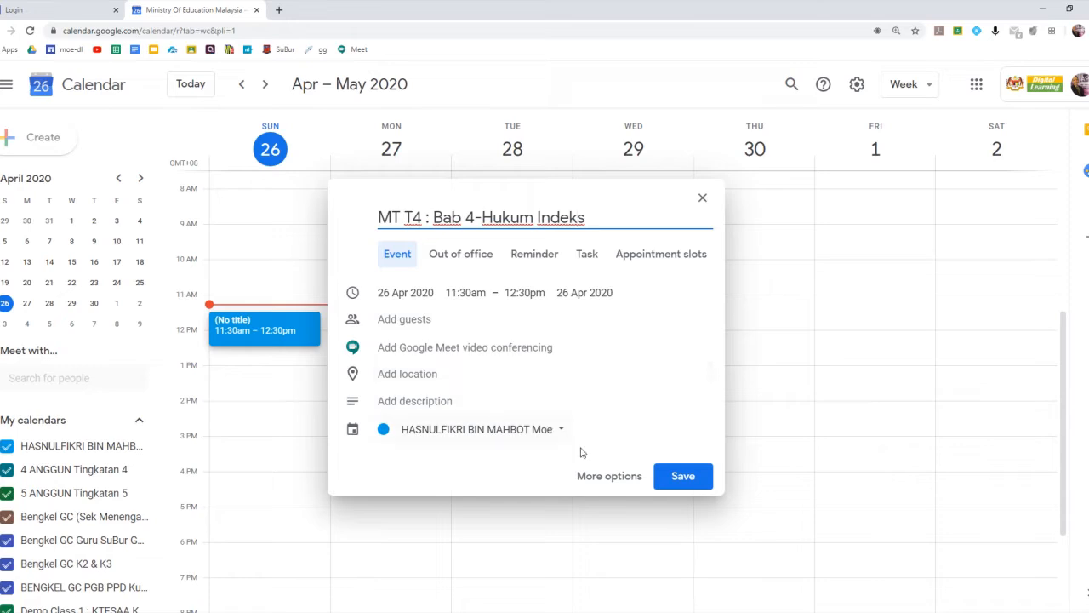
Show the new event's full set of options and set its date to 27 Apr 2020.
click(587, 477)
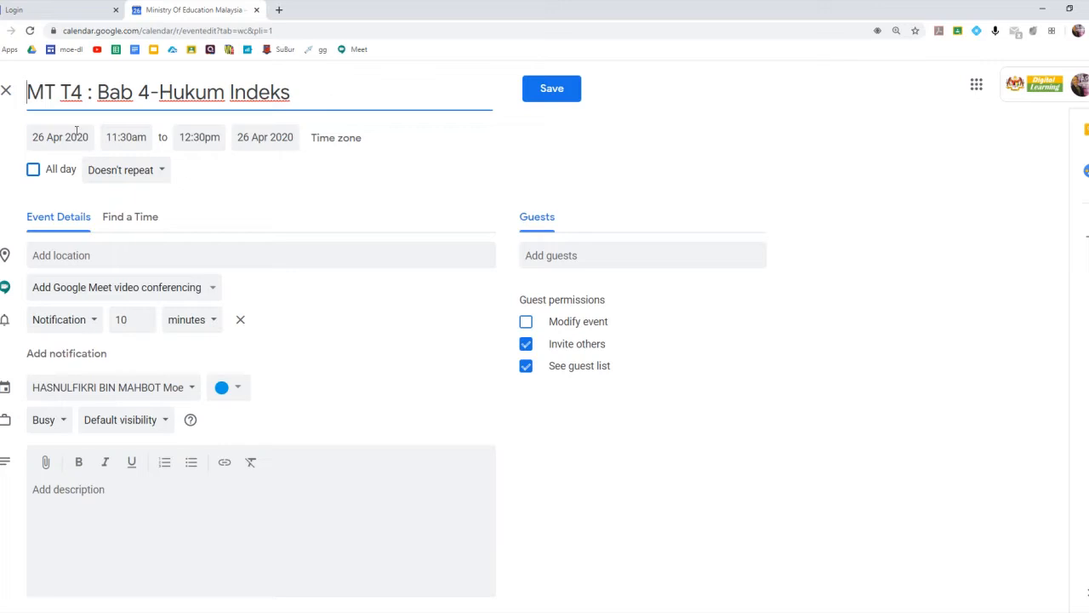
click(50, 137)
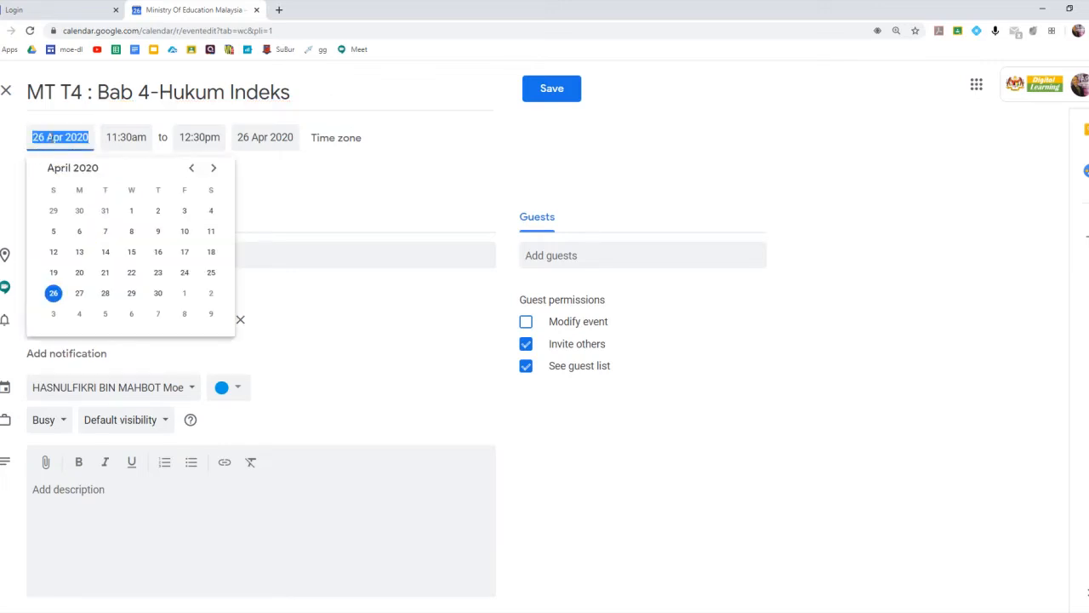
click(80, 294)
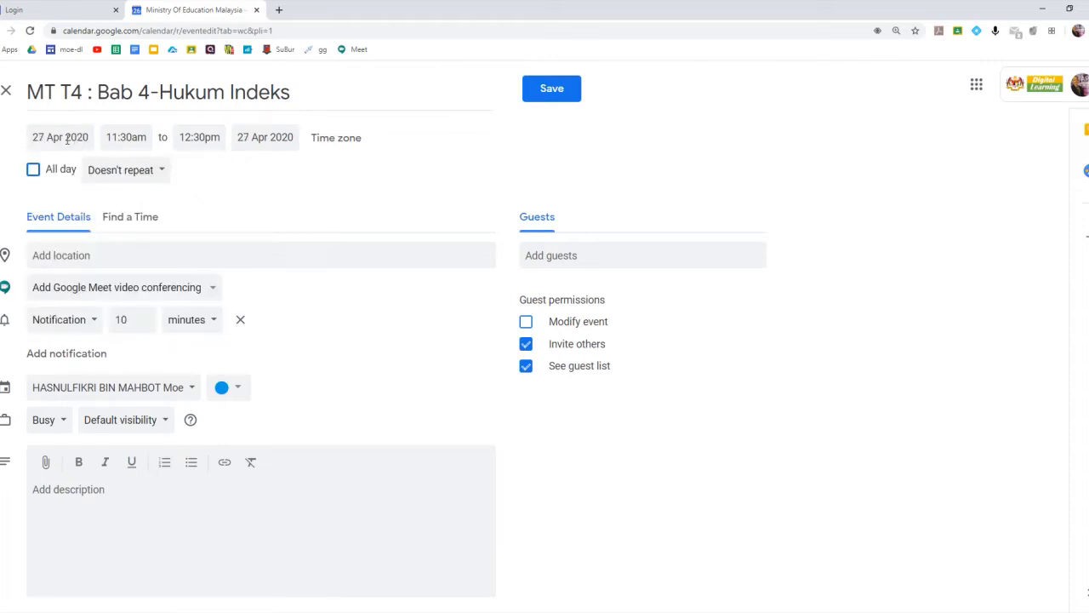
Set the event's start time to 10:00am and look through the available end times.
click(108, 137)
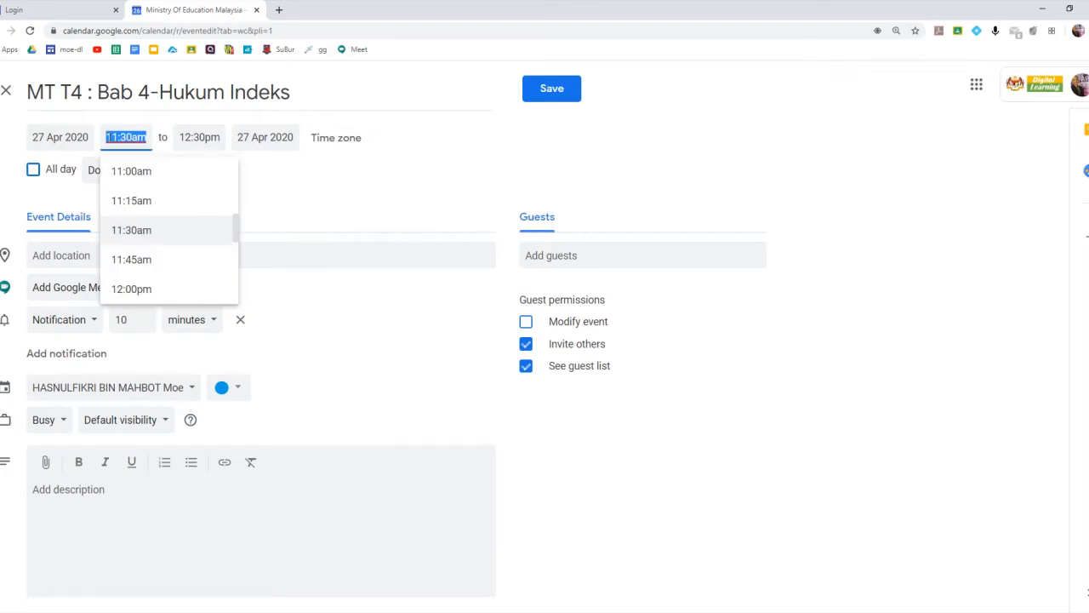
mouse_move(233, 226)
mouse_down()
mouse_move(233, 214)
mouse_move(235, 223)
mouse_up()
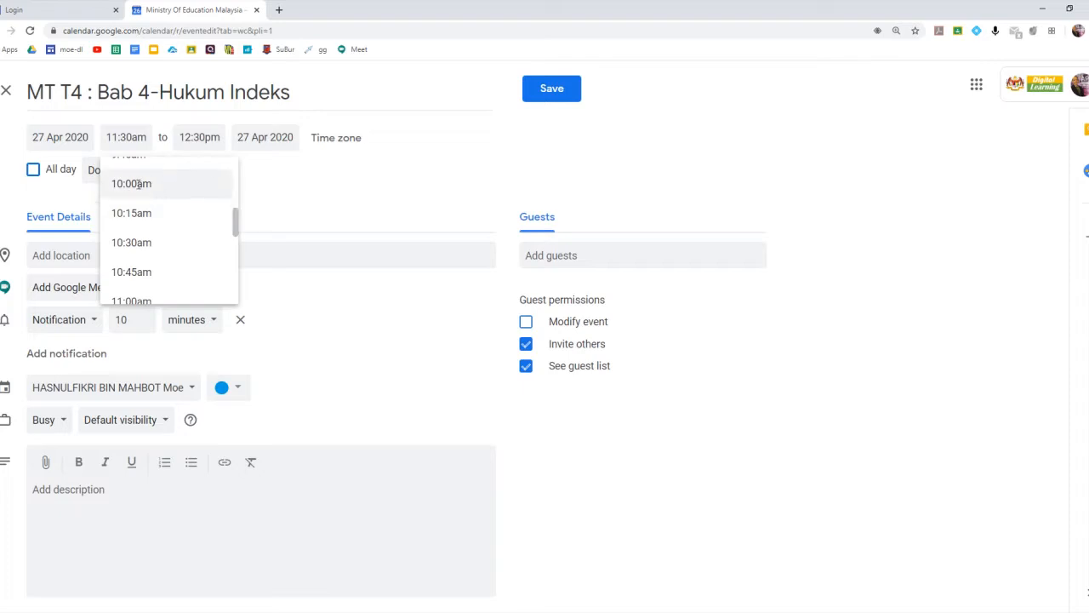
click(138, 184)
click(188, 137)
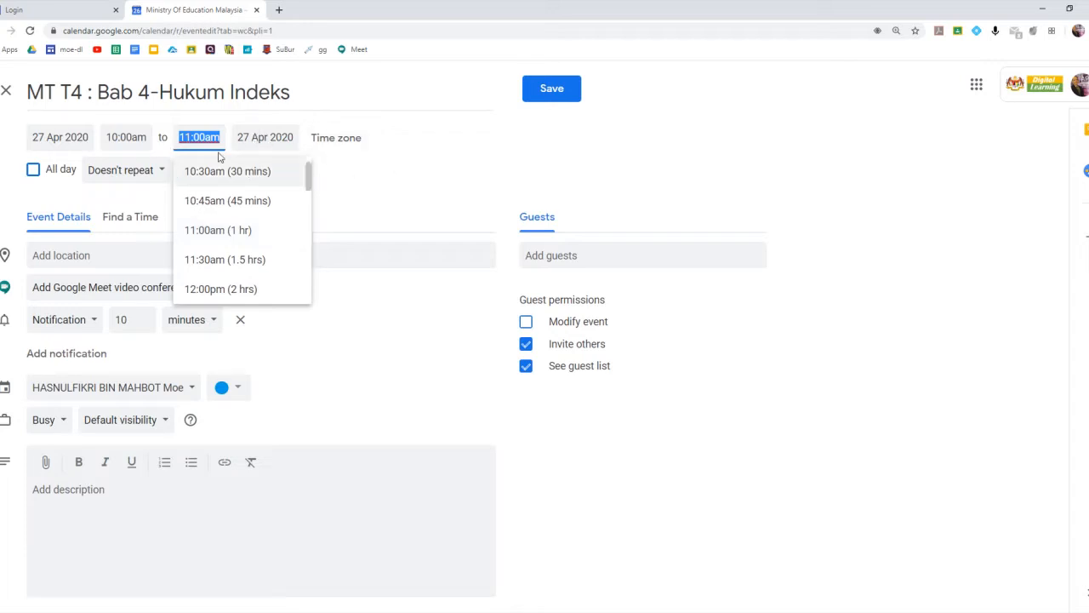
click(320, 178)
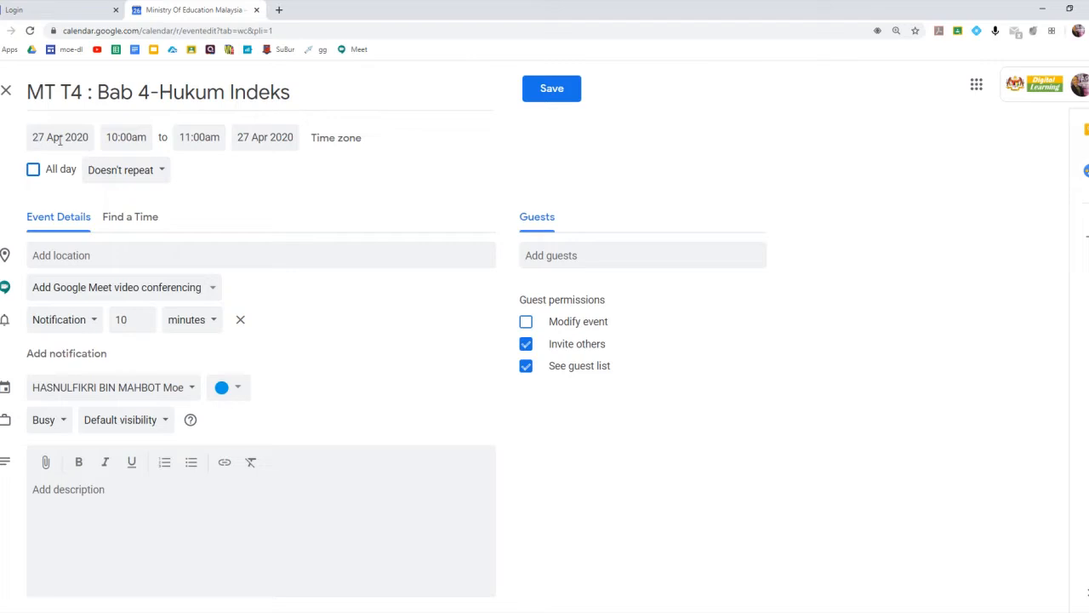
Set the event to start at 9:45am and end at 11:15am.
click(115, 137)
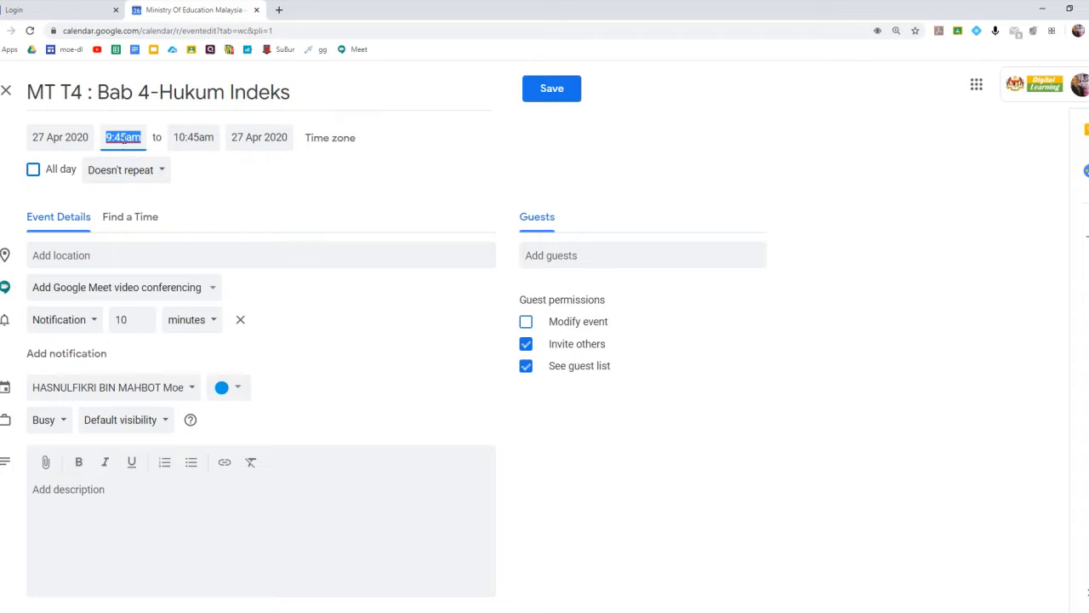
click(192, 137)
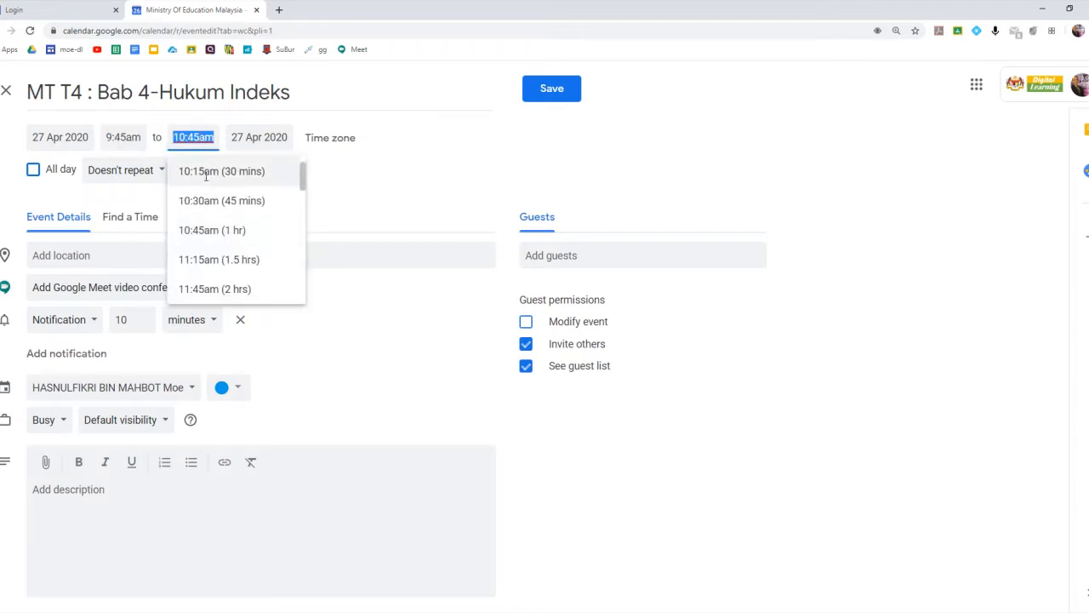
click(207, 260)
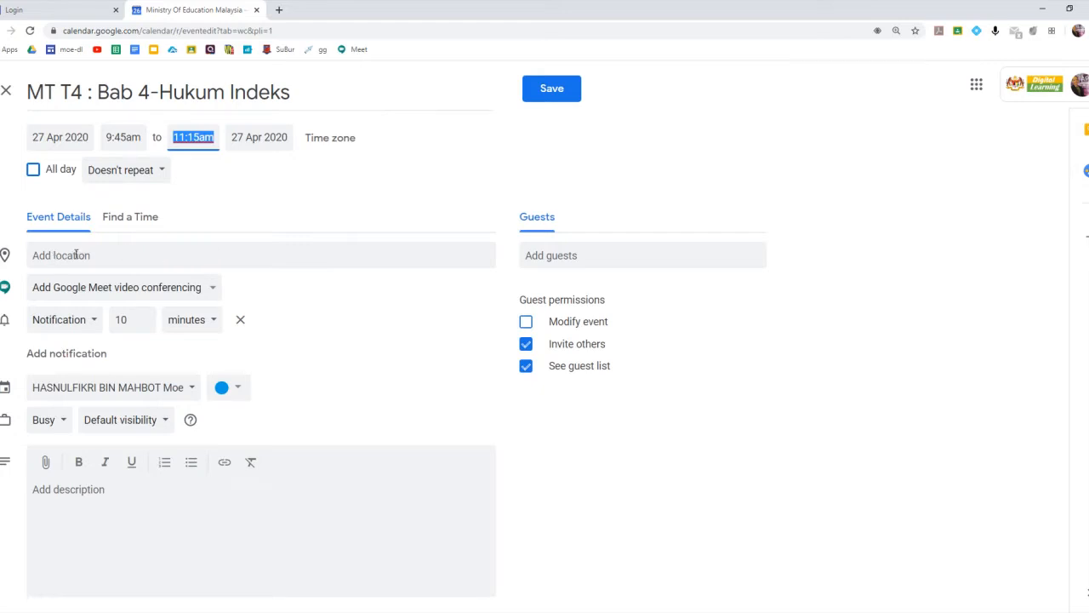
Add Google Meet video conferencing to the event and expand its joining details.
click(212, 291)
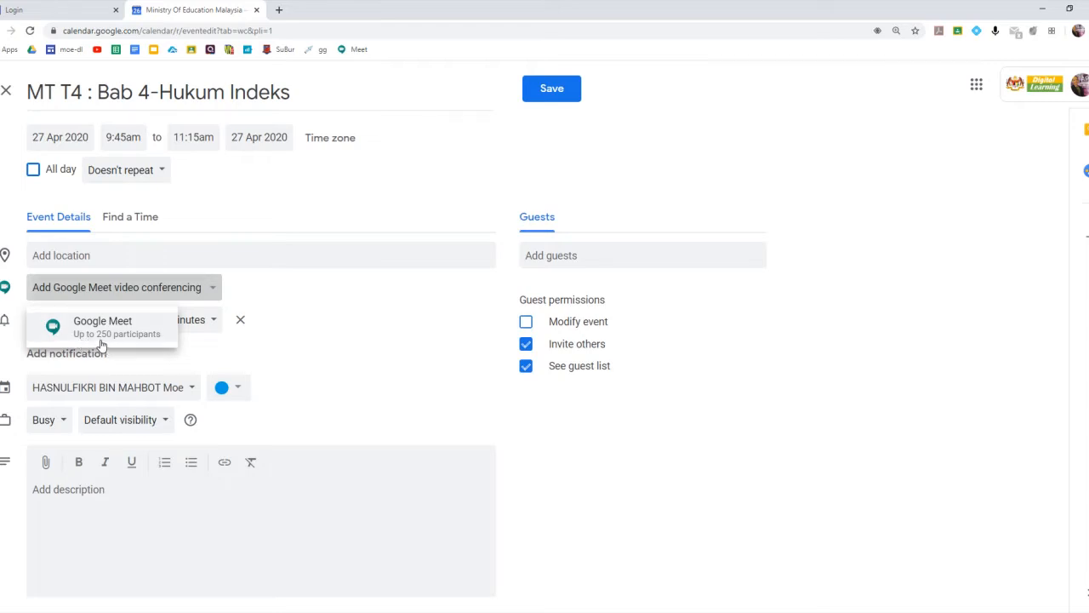
click(169, 335)
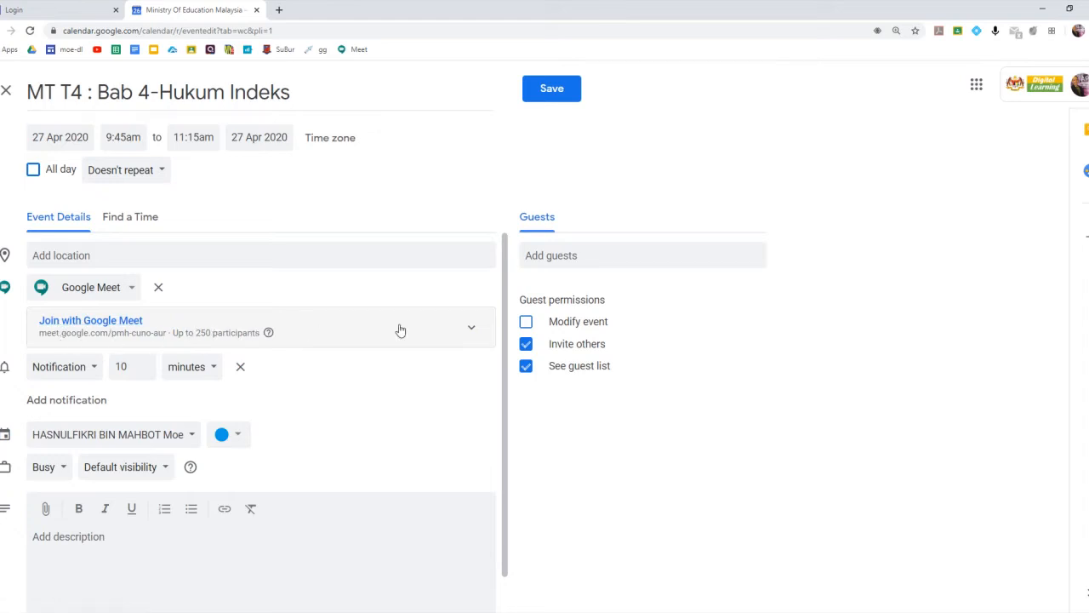
click(474, 329)
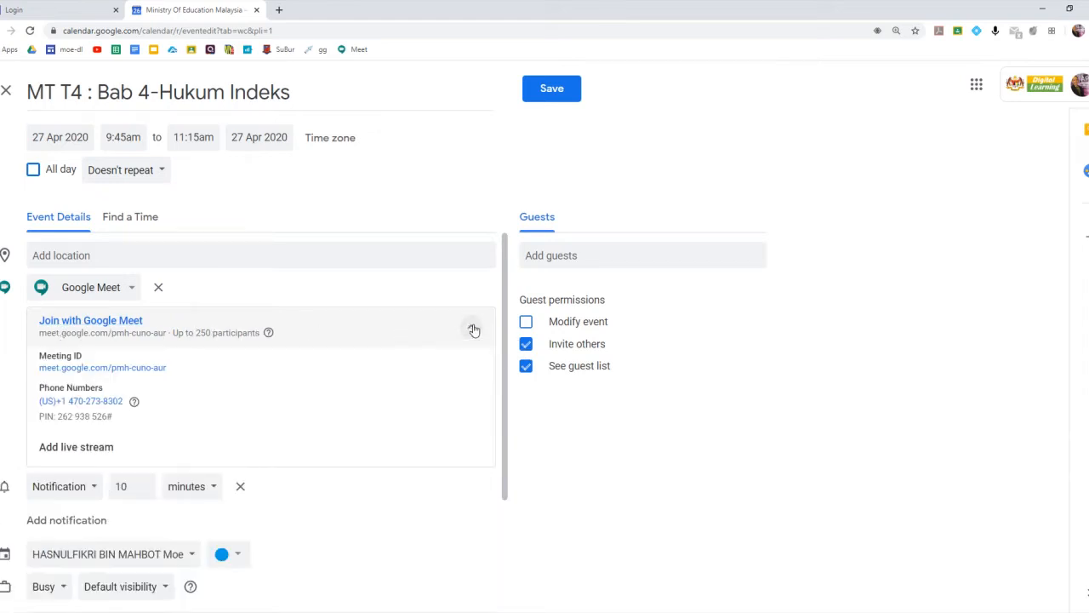
click(473, 329)
click(473, 330)
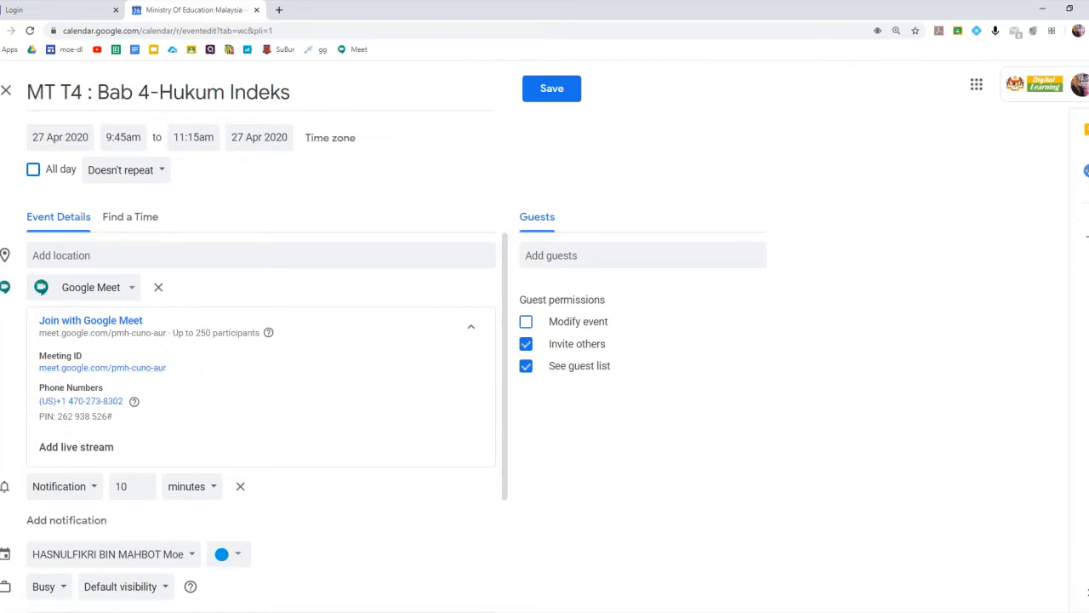
Enlarge the event page to 150% zoom and bring the Google Meet joining details into view.
click(1078, 30)
click(1062, 140)
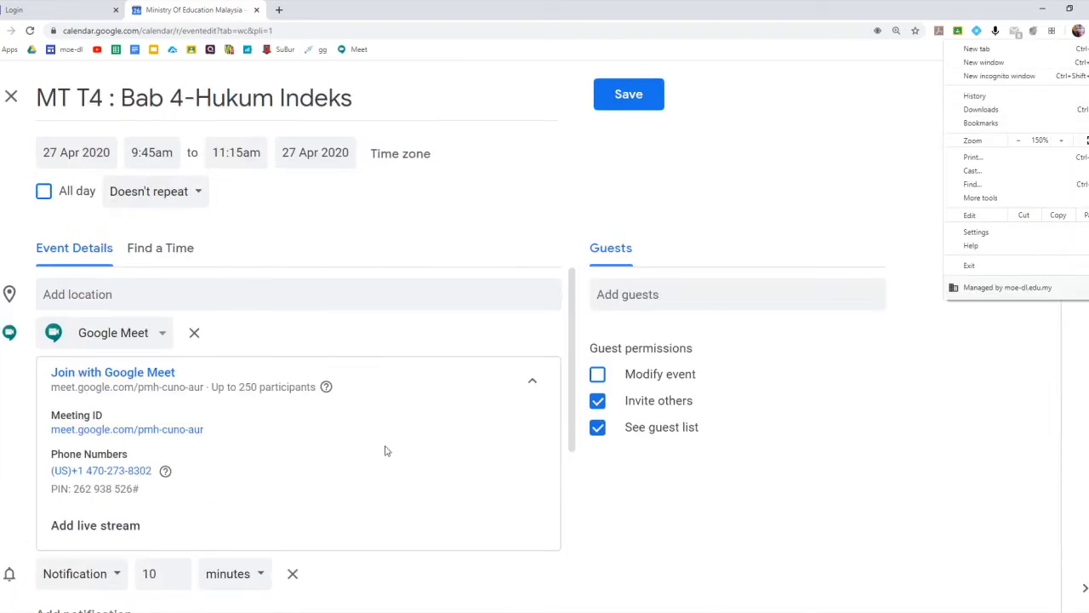
click(319, 470)
scroll(306, 445, down, 2)
scroll(247, 358, up, 1)
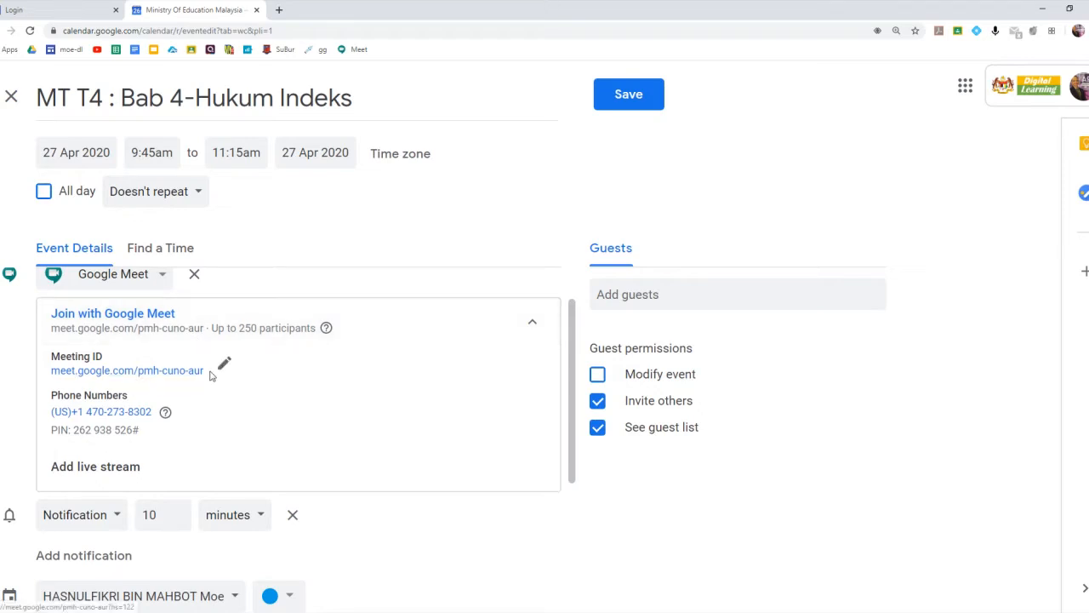
Open the Google Meet meeting ID for editing and examine its field.
click(224, 365)
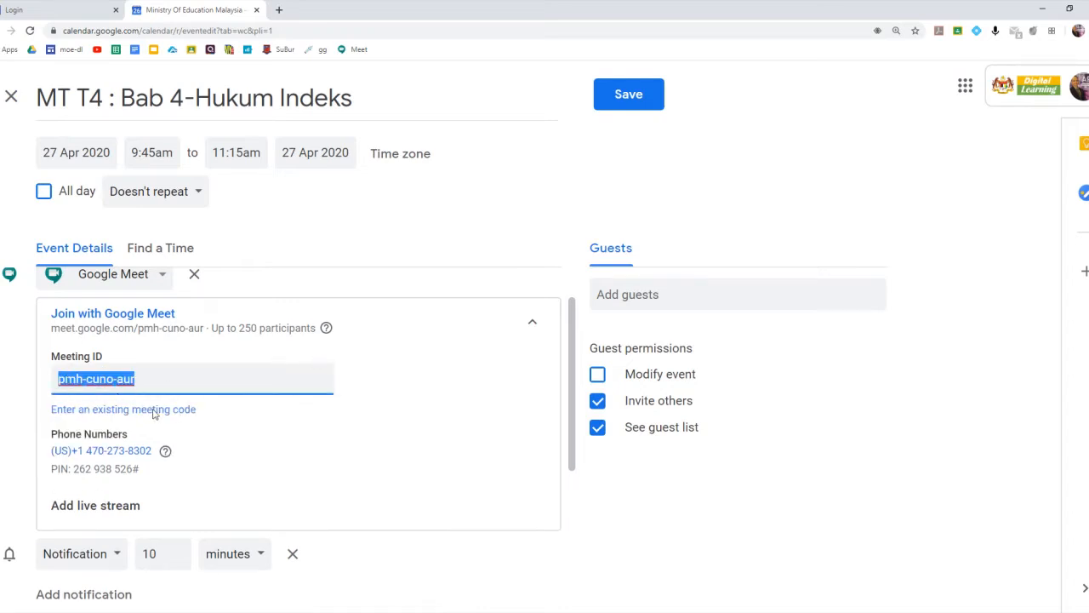
click(236, 384)
click(413, 391)
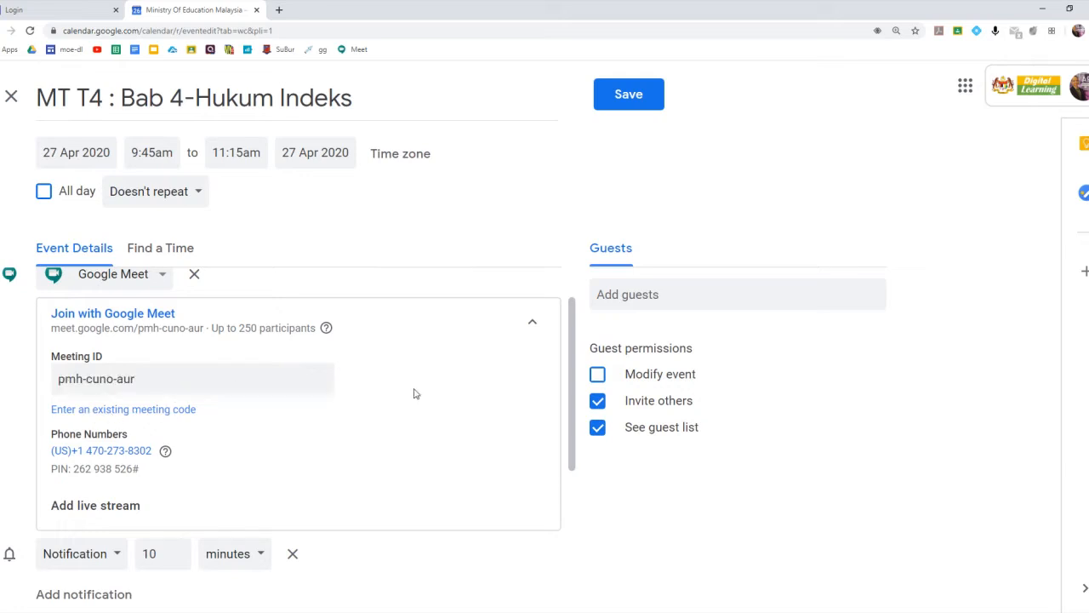
click(146, 382)
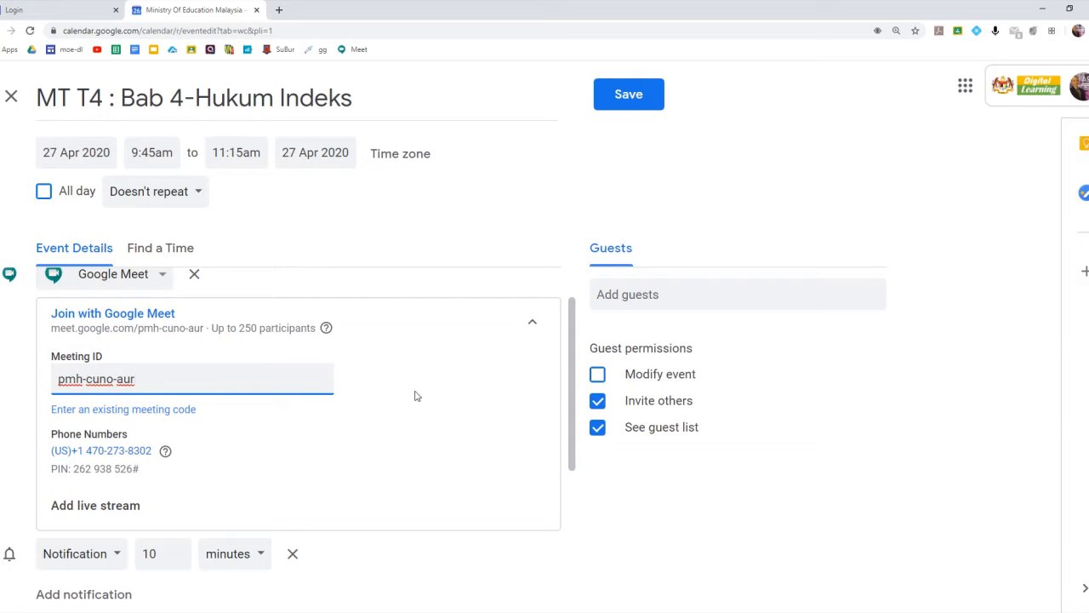
click(532, 323)
click(532, 323)
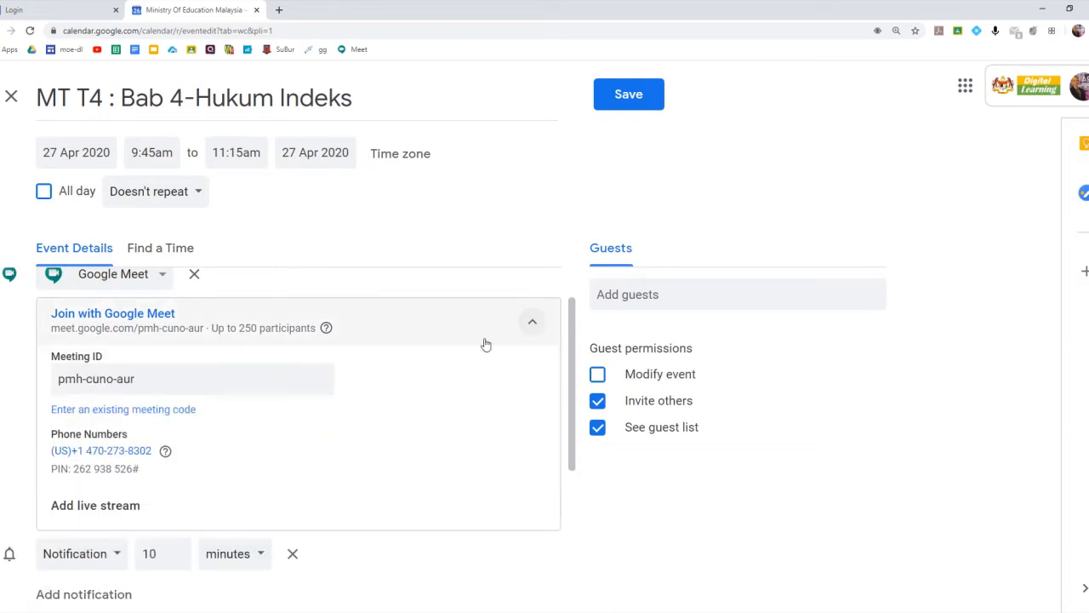
click(138, 381)
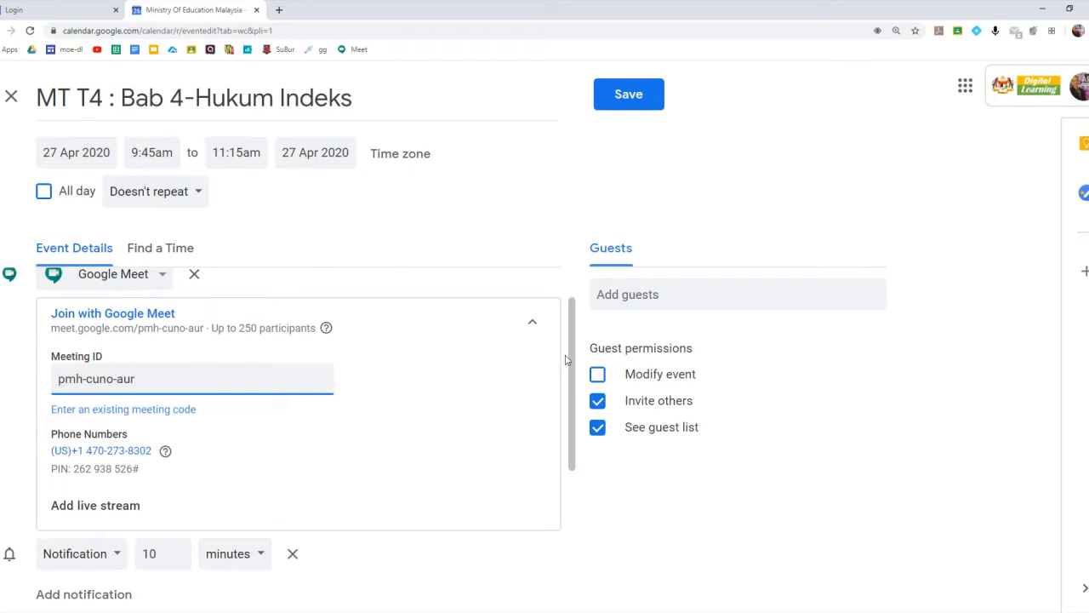
Add a live stream to the event's Google Meet and examine its meeting ID and stream link.
drag(576, 365, 578, 393)
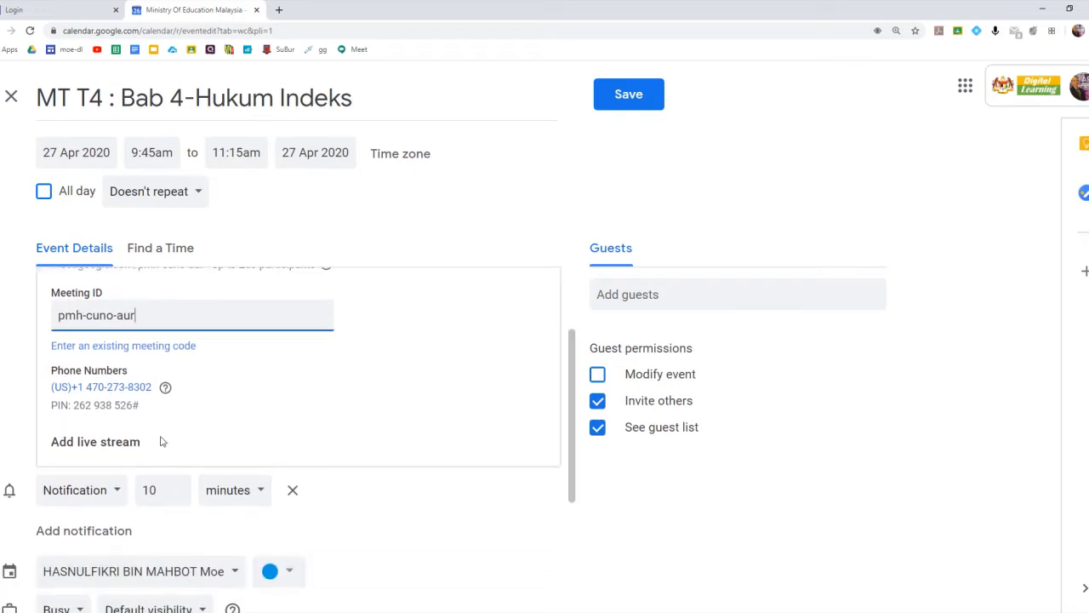
click(82, 456)
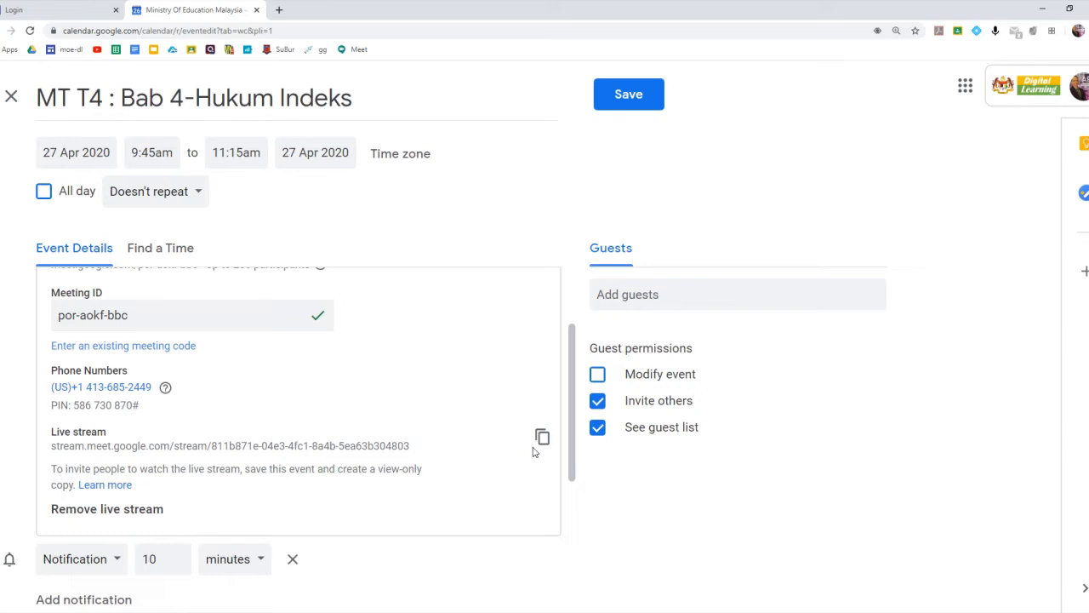
scroll(528, 428, up, 3)
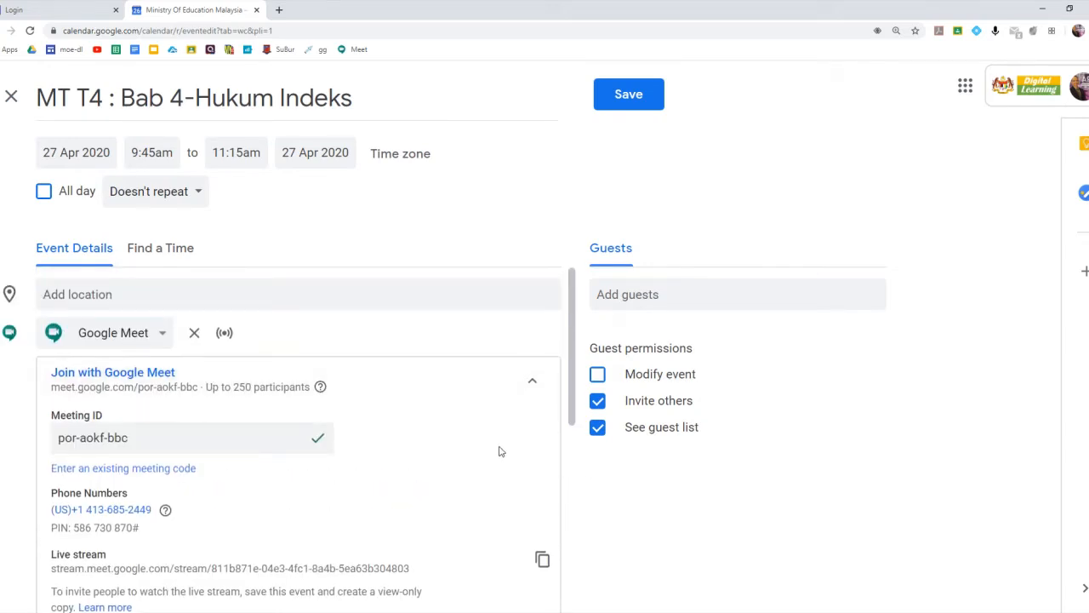
scroll(494, 455, down, 1)
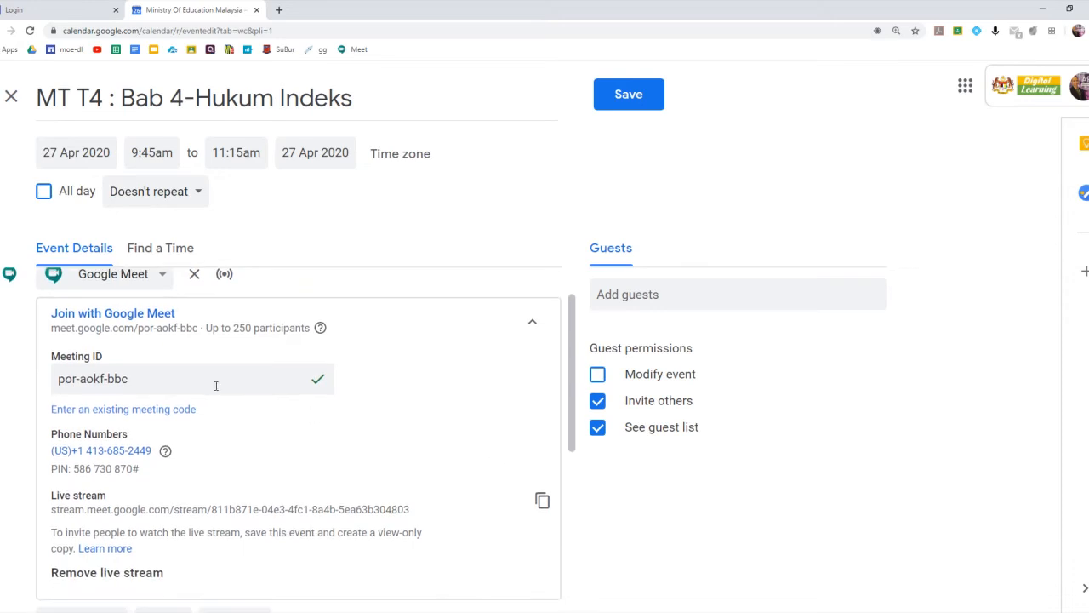
drag(147, 377, 55, 383)
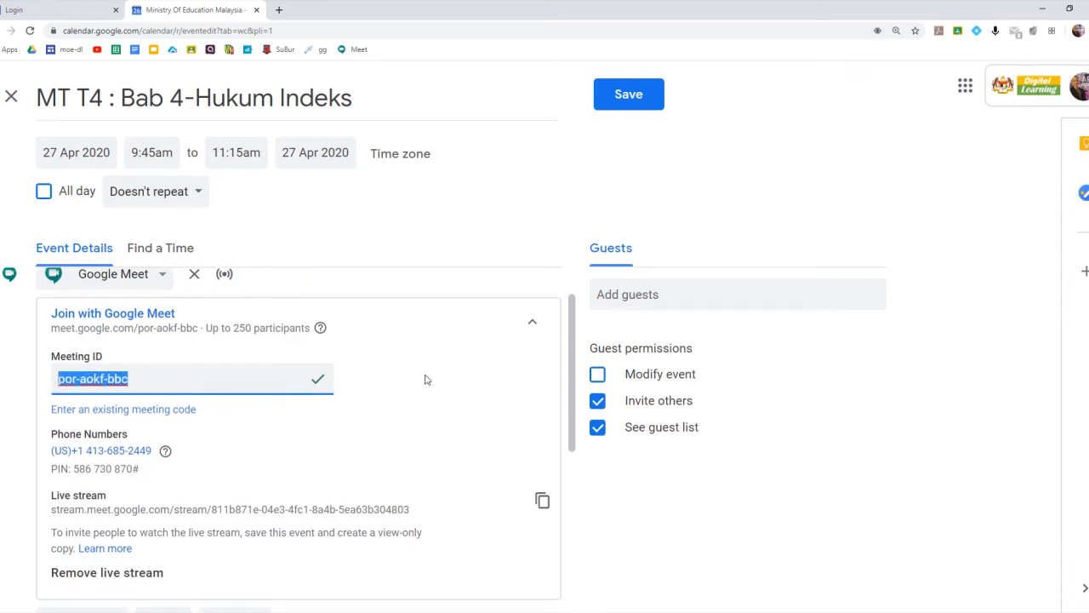
scroll(519, 430, down, 2)
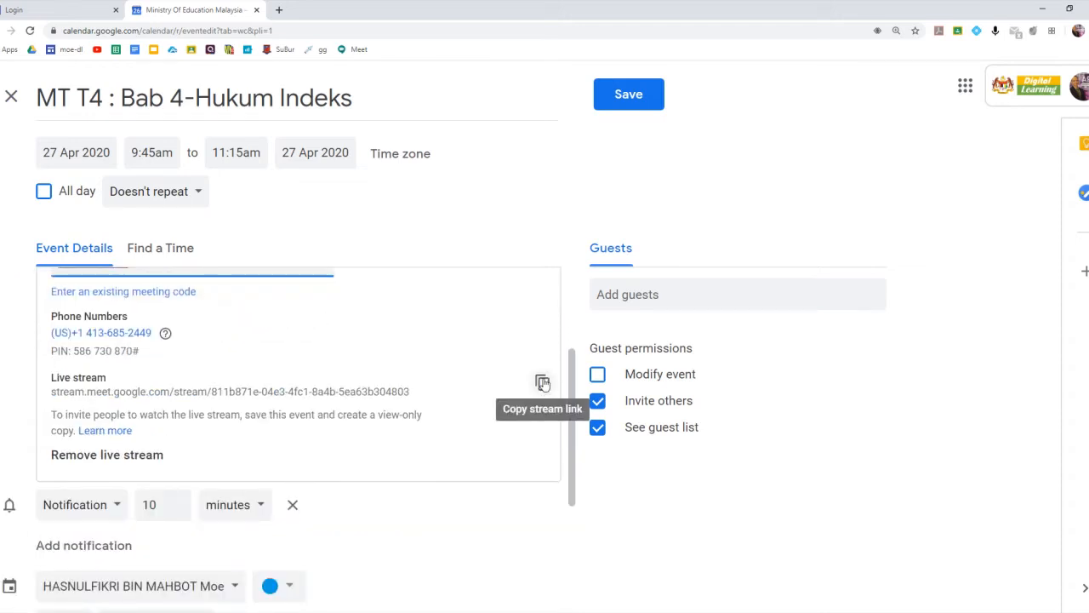
Remove the live stream from the event's Google Meet and check the meeting details.
click(102, 460)
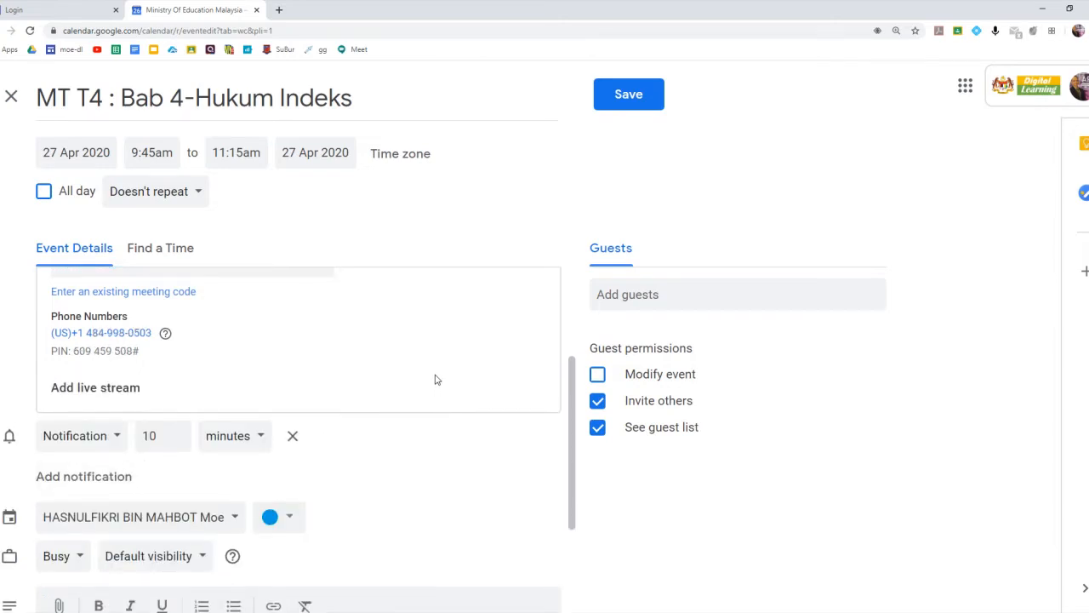
scroll(435, 378, up, 1)
scroll(420, 373, up, 1)
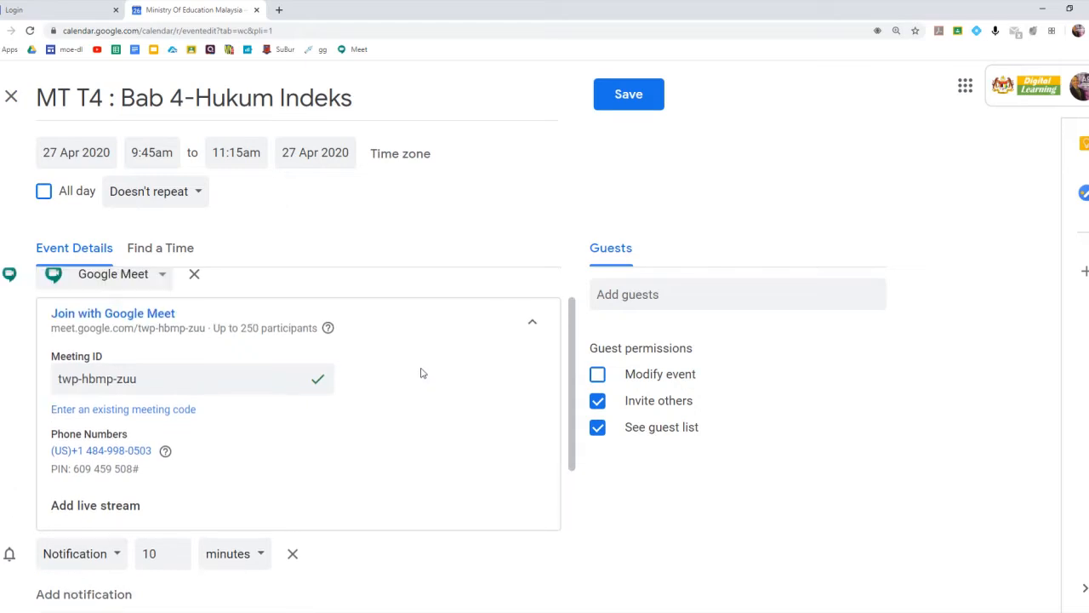
Set the event's notification to 15 minutes.
scroll(523, 425, down, 1)
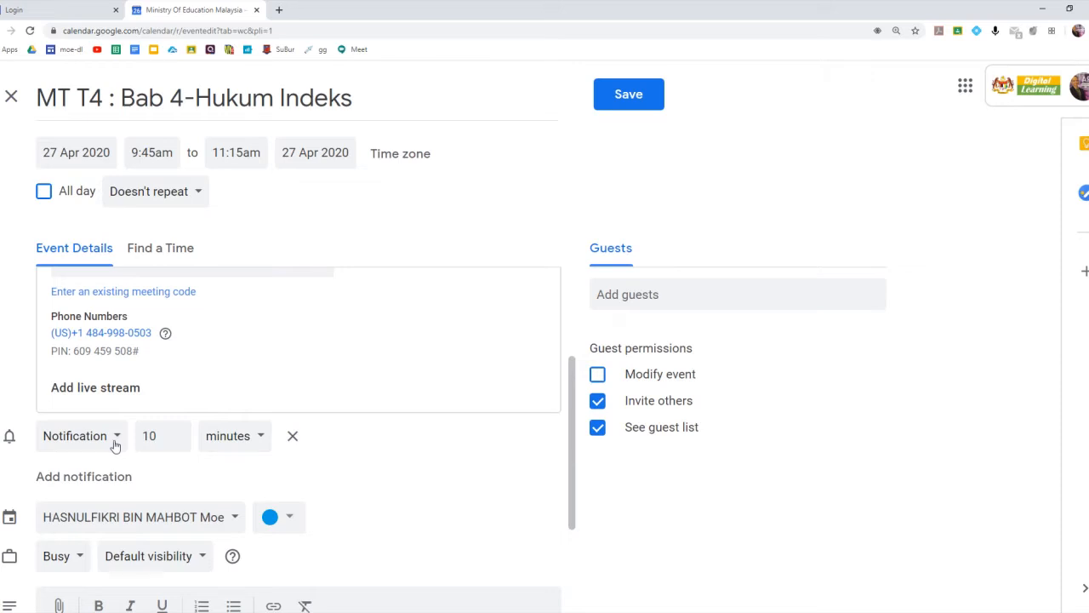
scroll(104, 446, down, 1)
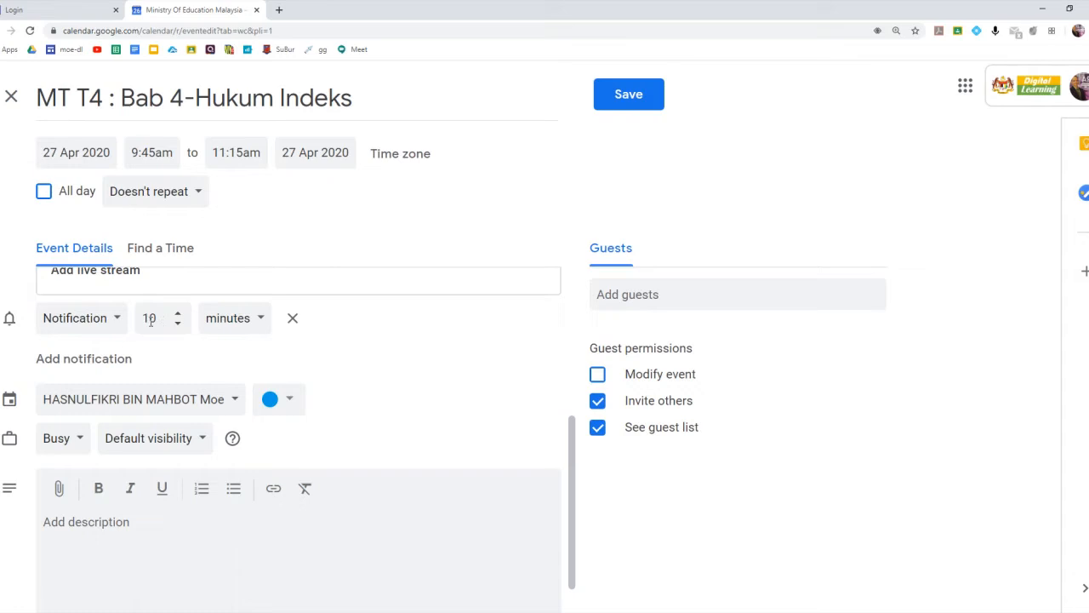
click(178, 316)
click(177, 315)
click(178, 315)
click(178, 315)
click(178, 314)
click(178, 315)
click(446, 406)
Look through the available calendars and assign the event to the 4 ANGGUN Tingkatan 4 class calendar.
scroll(449, 383, down, 1)
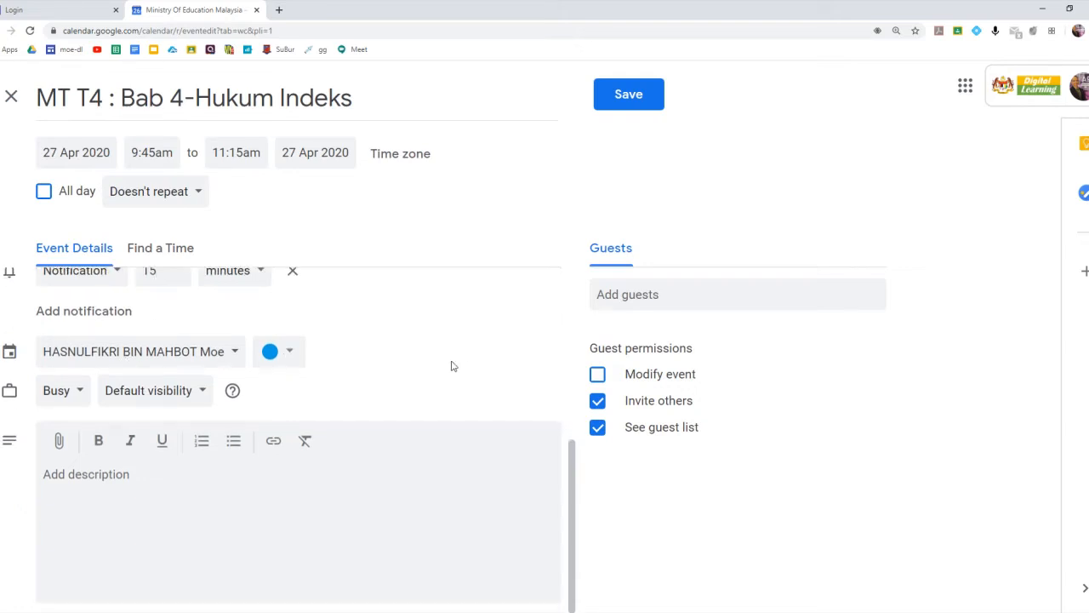
click(236, 353)
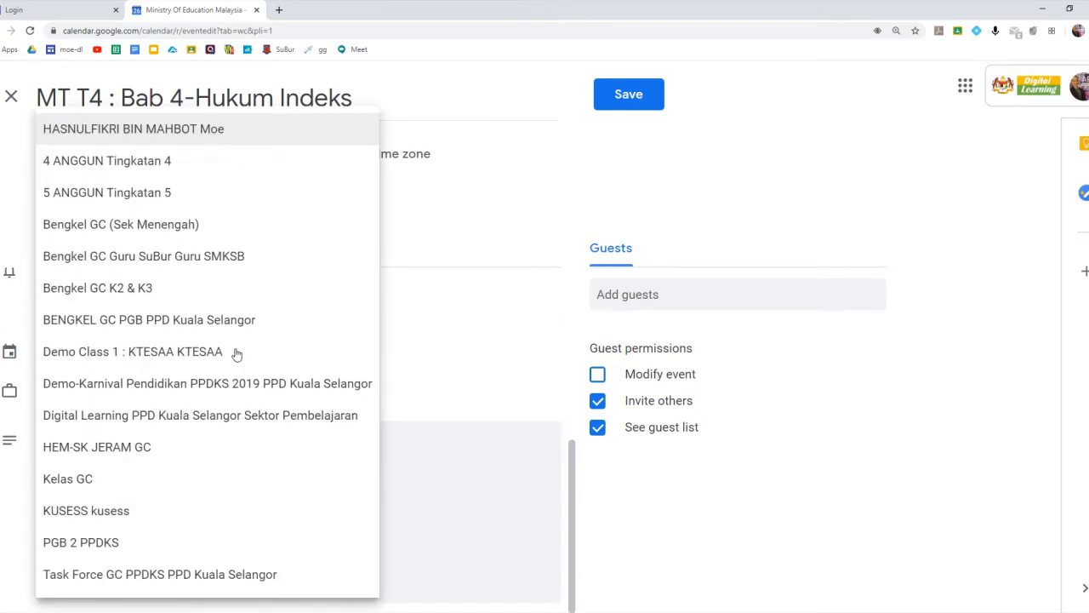
click(443, 349)
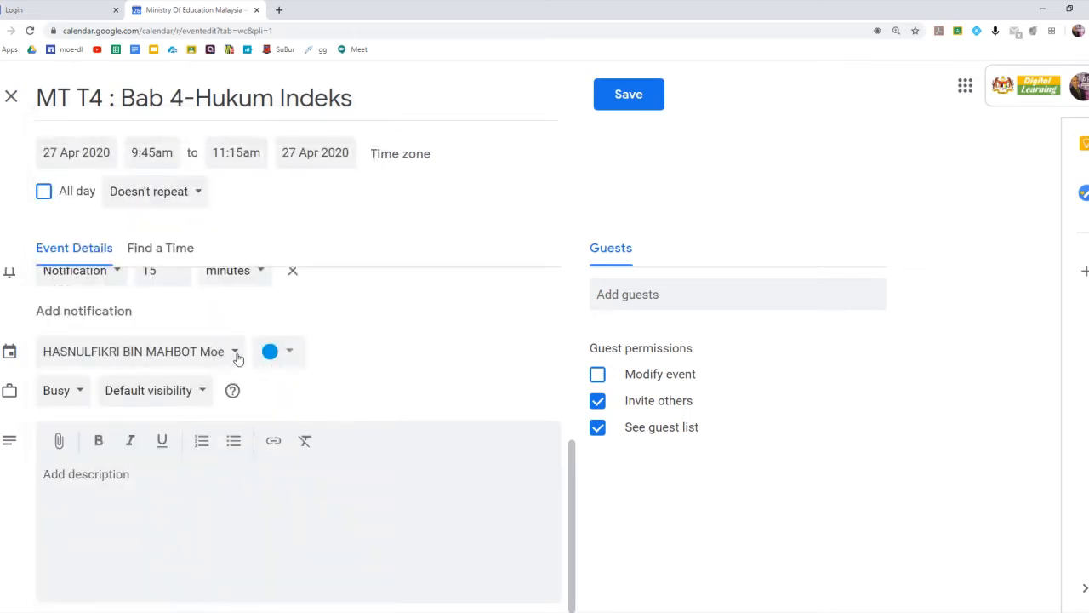
click(235, 353)
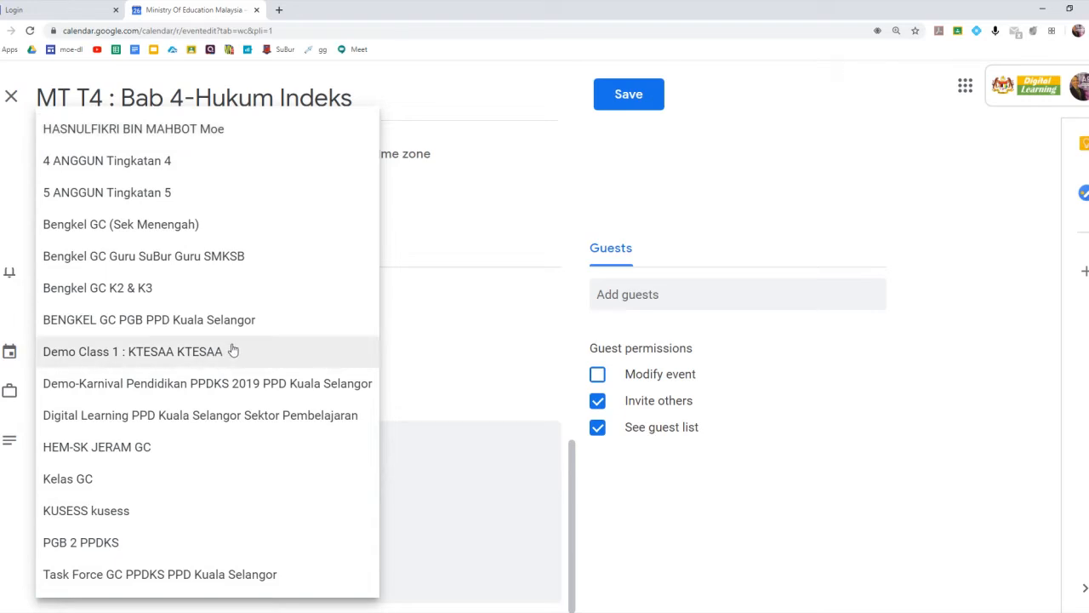
click(455, 392)
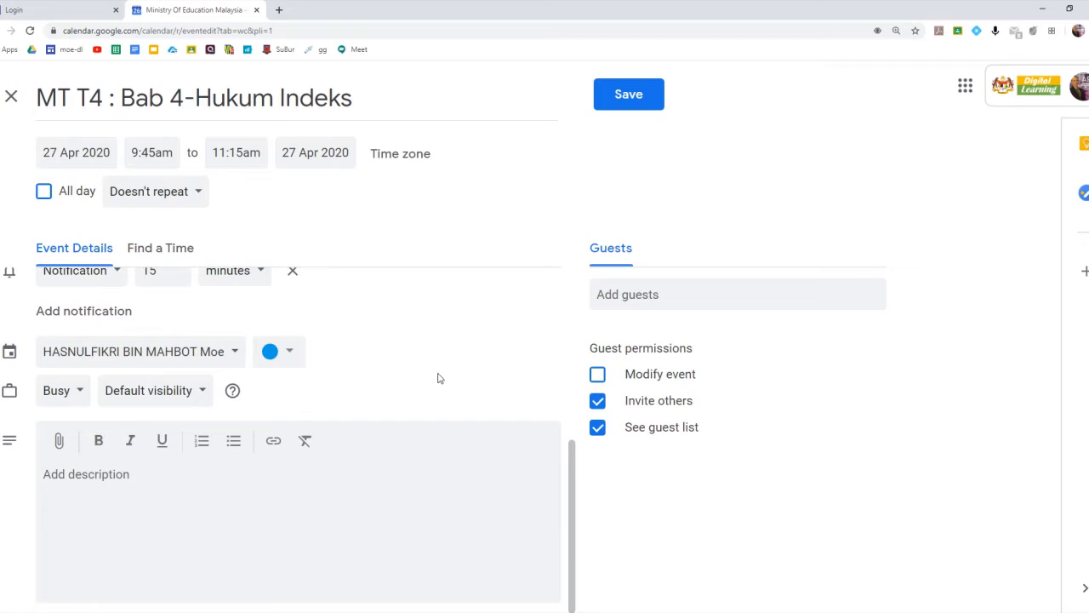
click(232, 354)
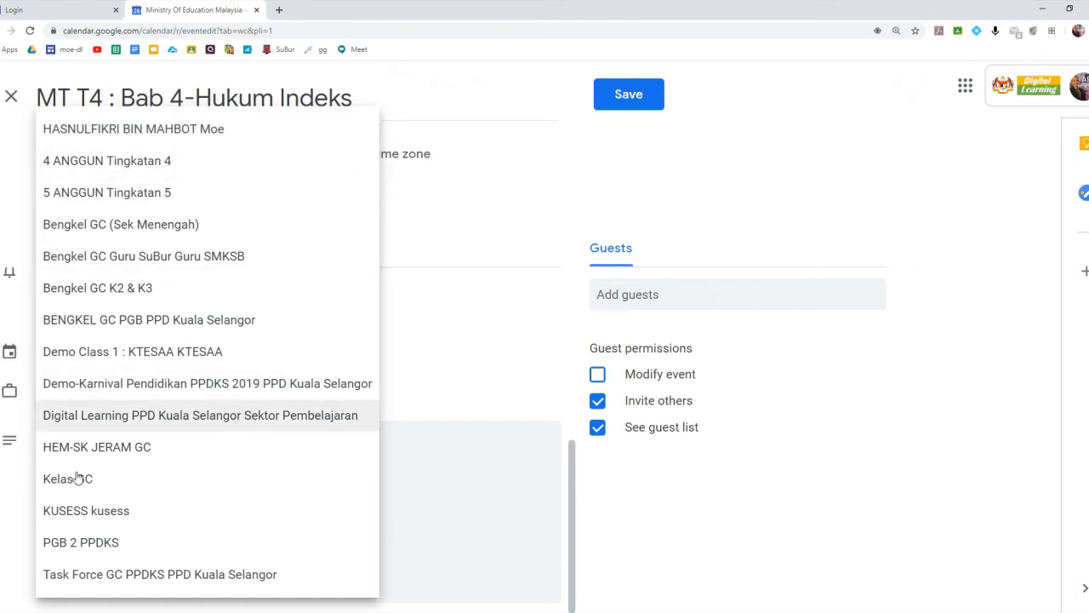
click(90, 167)
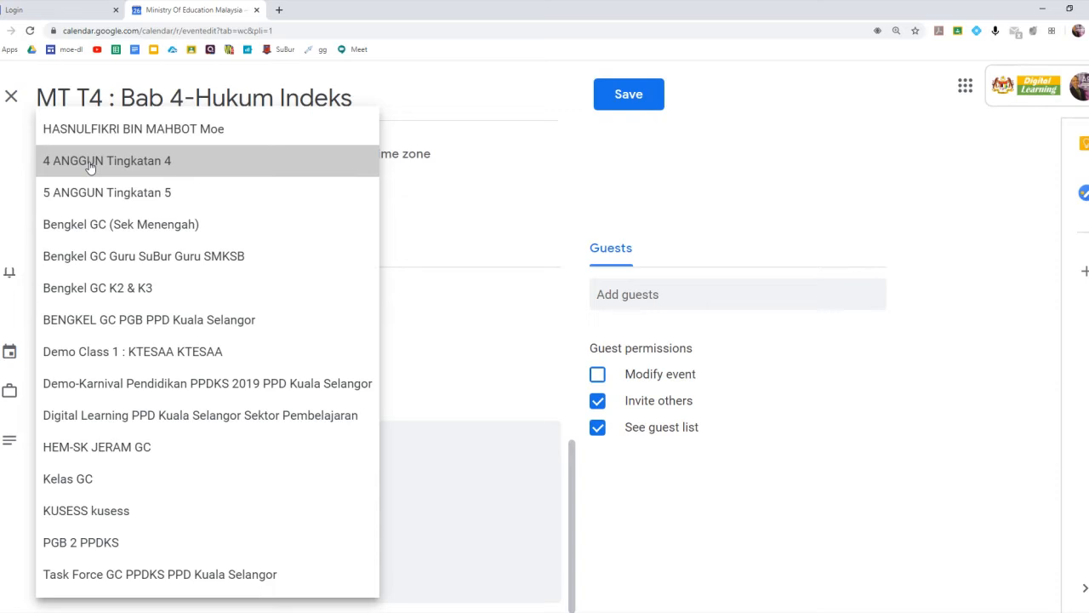
click(91, 167)
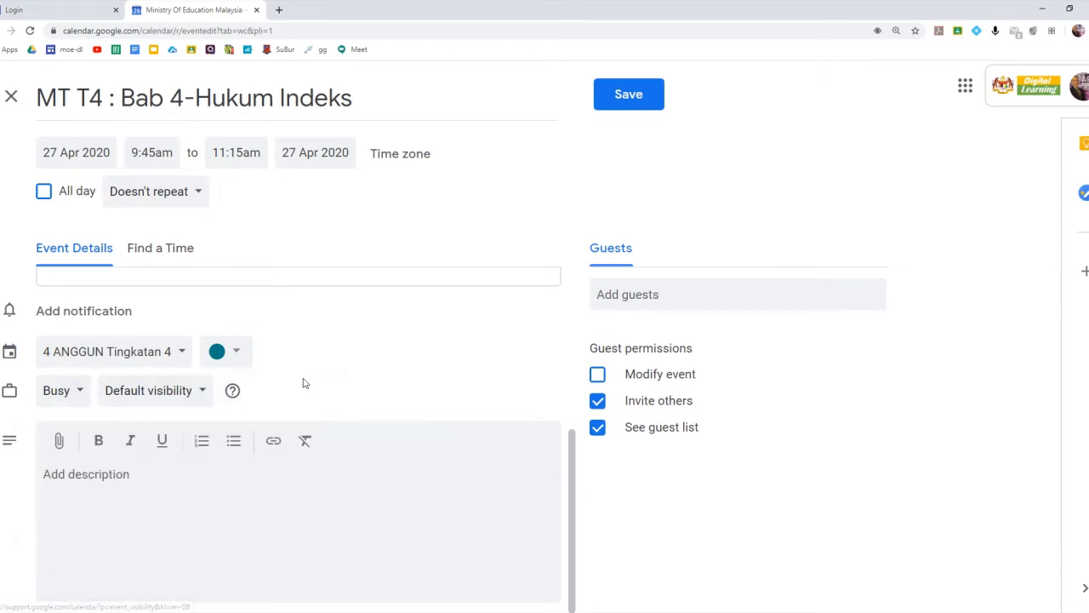
Start attaching a file to the event and look through the My Drive, Shared with me and Upload sources.
click(58, 443)
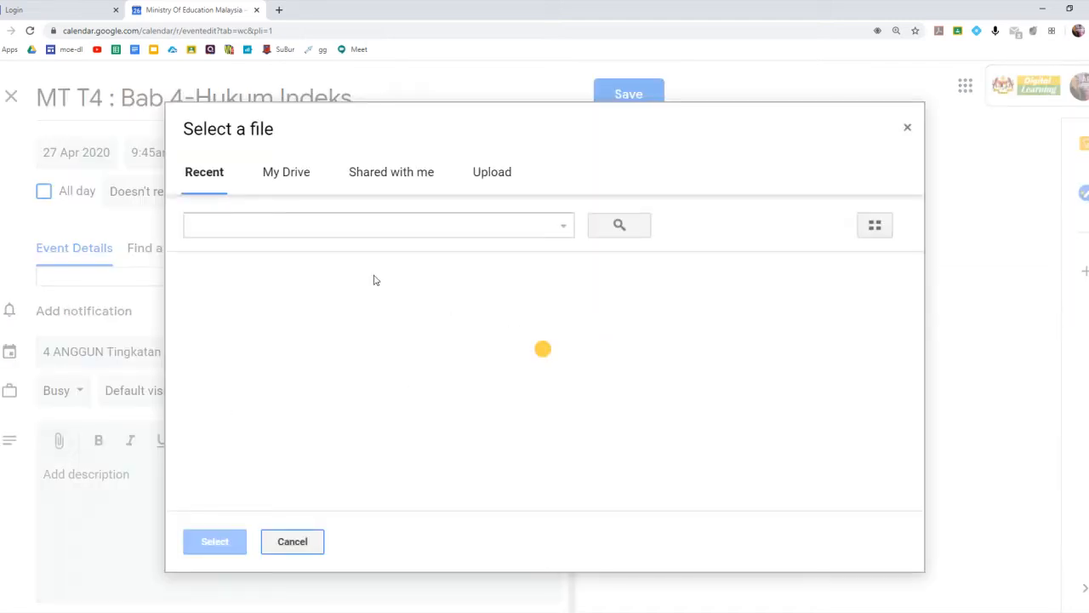
click(300, 176)
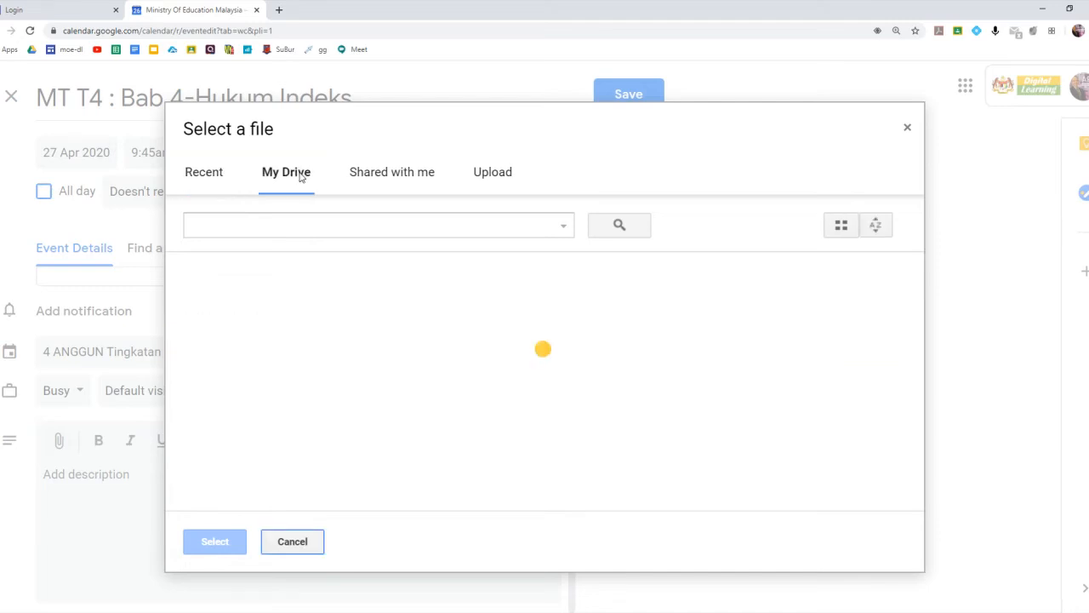
click(410, 174)
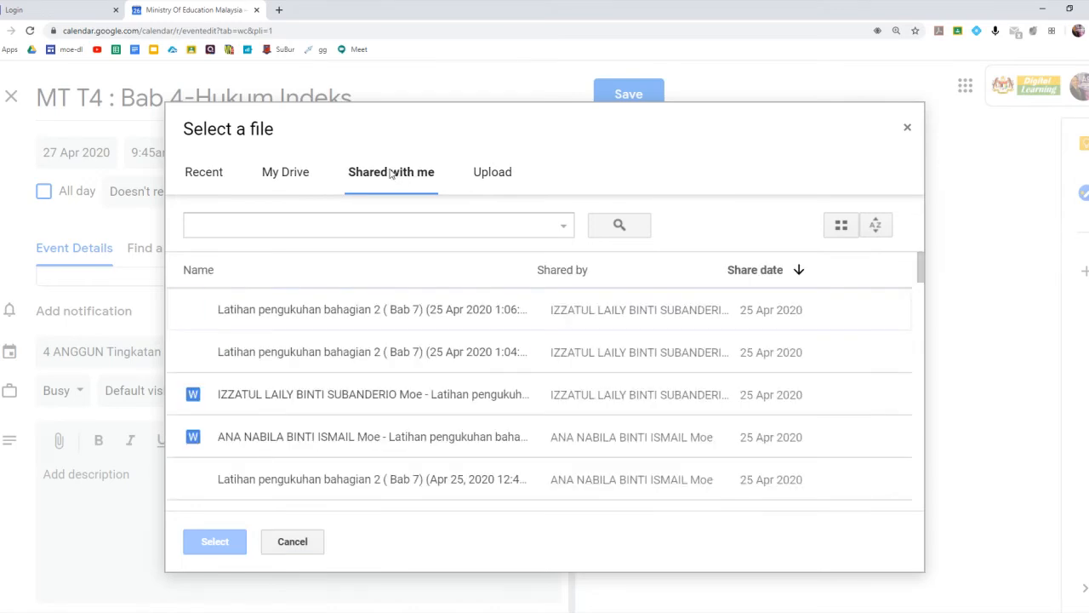
click(492, 176)
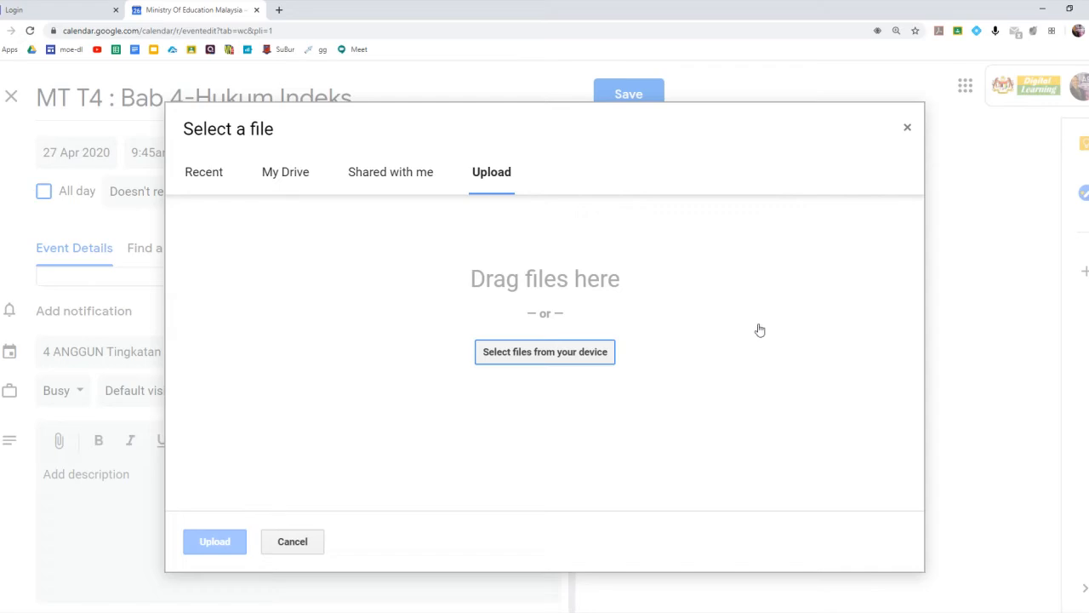
Upload MT T4 Bab 04 - Indeks, Surd dan Logaritma.pptx from the Powerpoint Matematik Tambahan KSSM folder as the event's attachment.
click(535, 356)
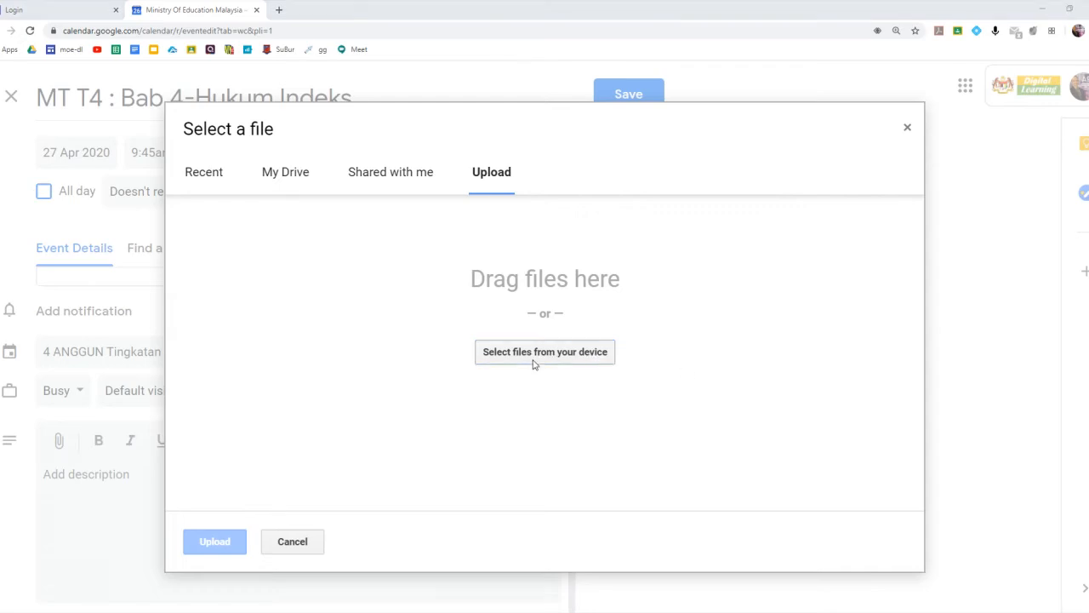
drag(129, 174, 126, 290)
click(54, 211)
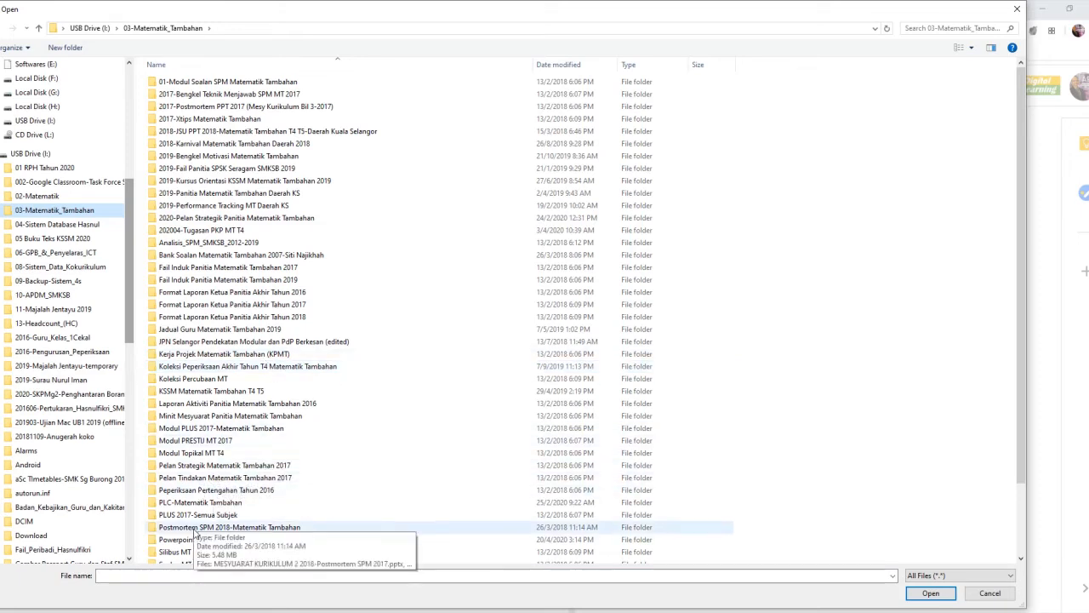
double_click(223, 539)
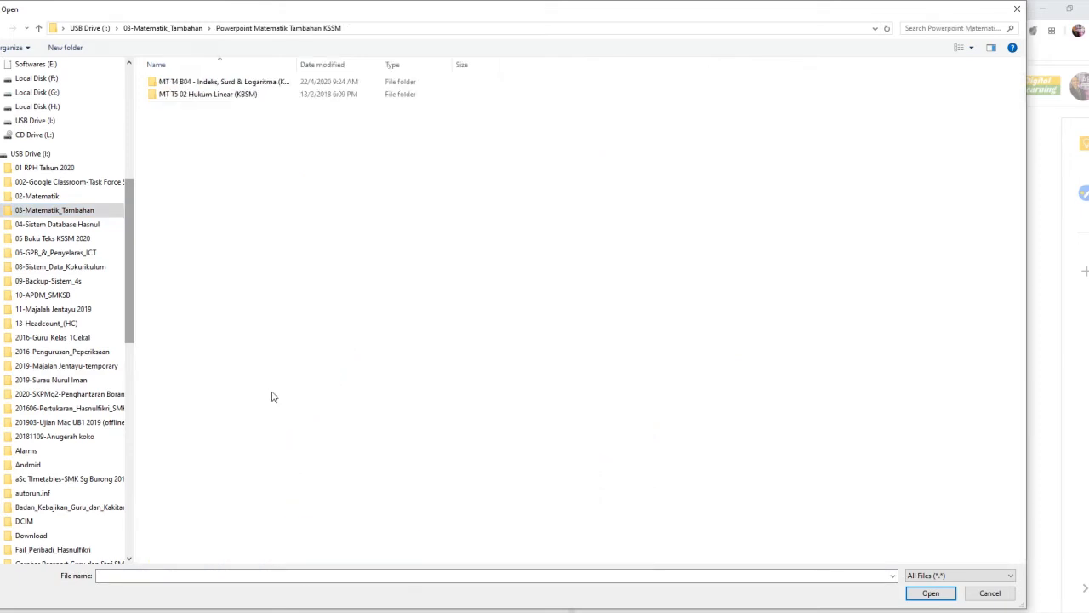
double_click(231, 82)
double_click(253, 83)
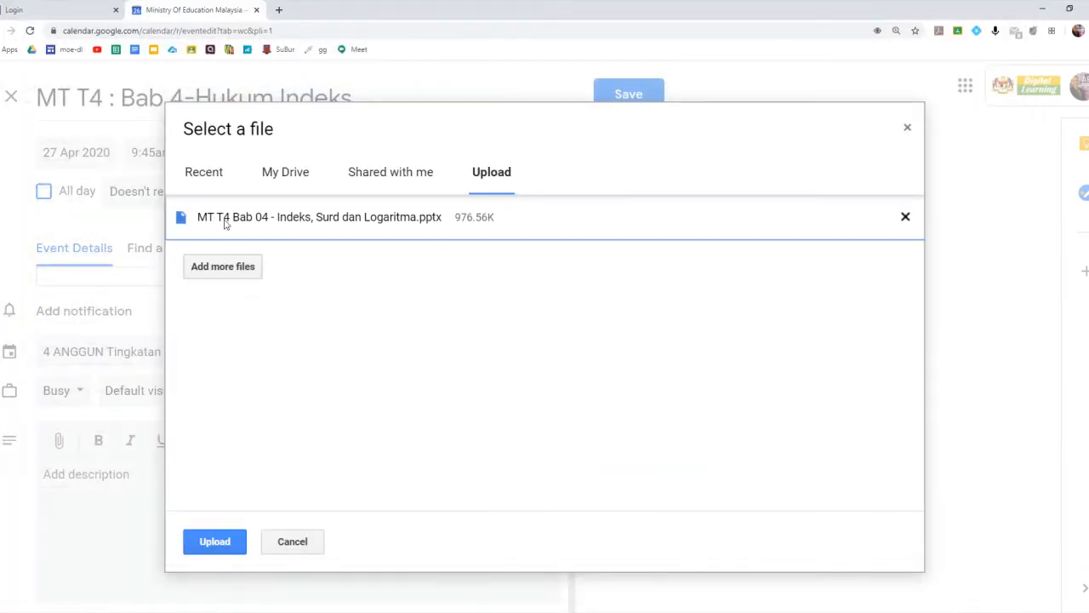
click(232, 544)
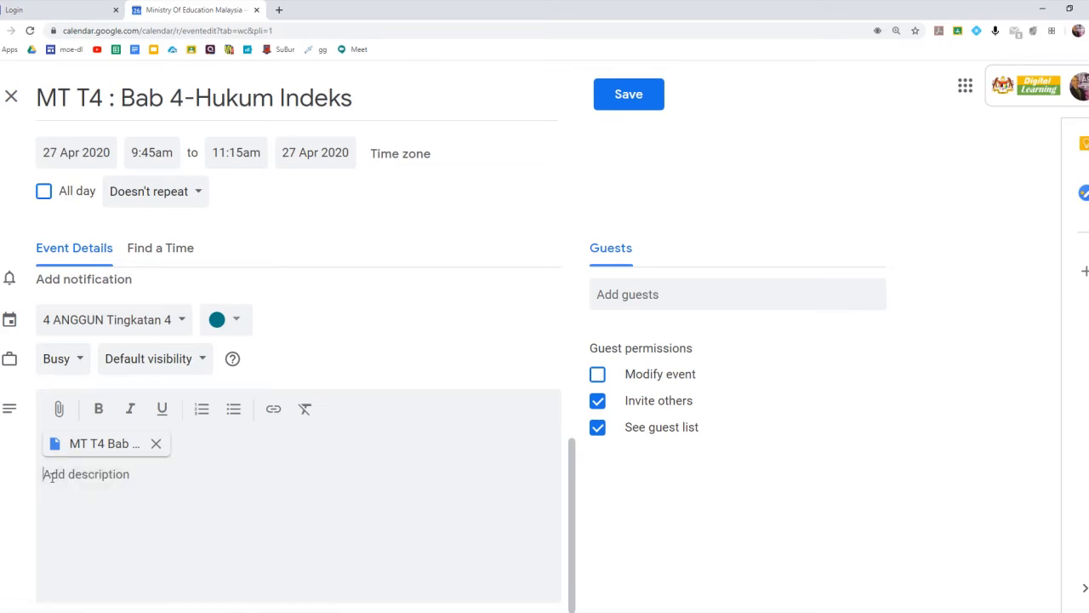
Enter the event description "Sila rujuk fail Powerpoint ini untuk rujukan semasa sesi pembelajaran nanti.".
click(105, 462)
text(Sila rujuk fail Powerpoint )
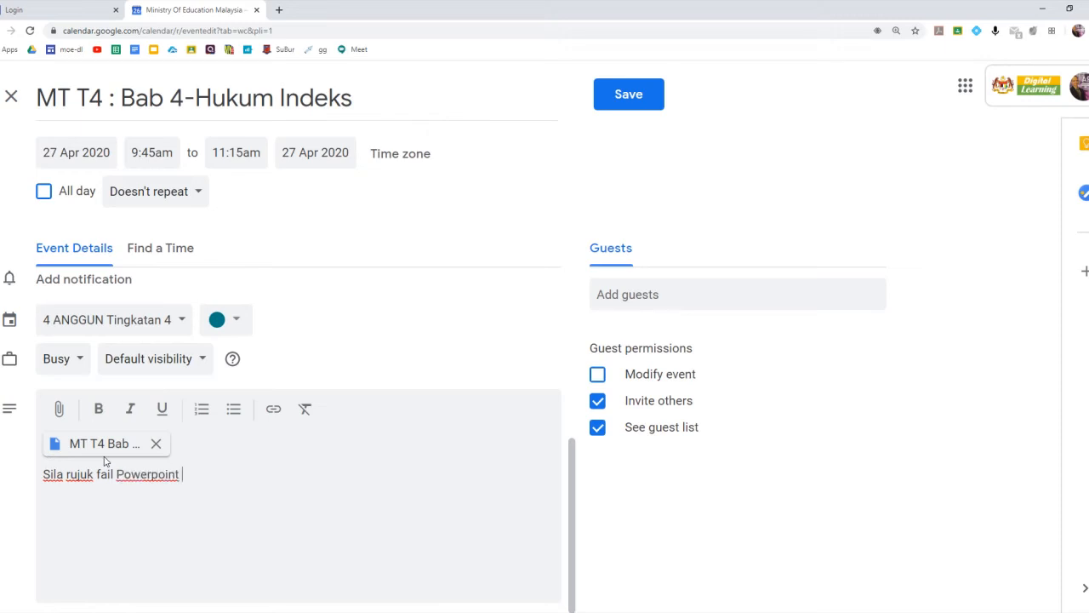
text(ini untuk rujukan sep)
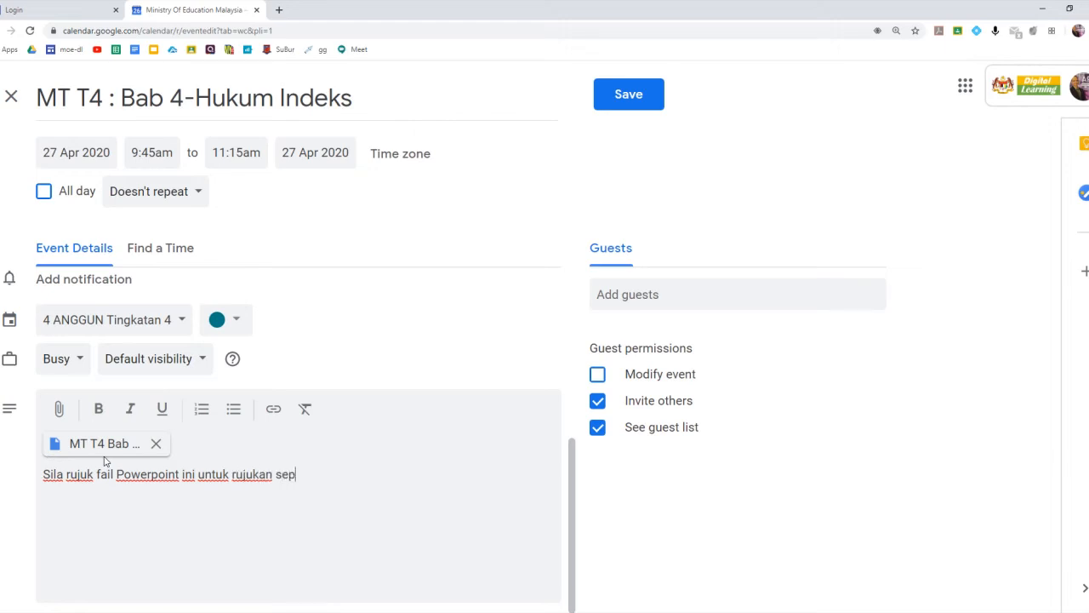
key(BackSpace)
text(masa sesi pembe)
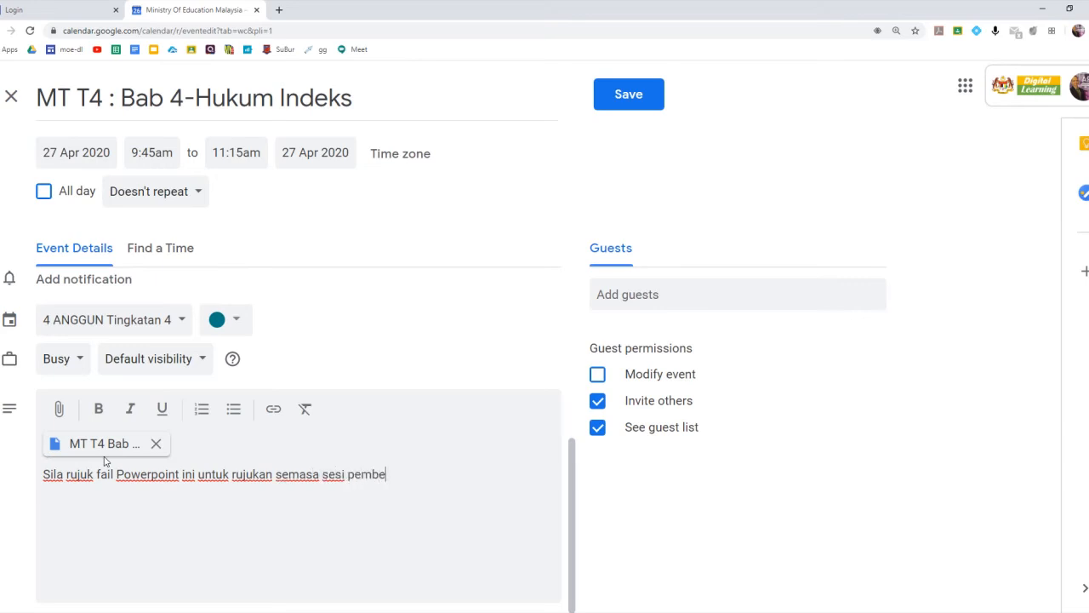
text(lajaran nanti.)
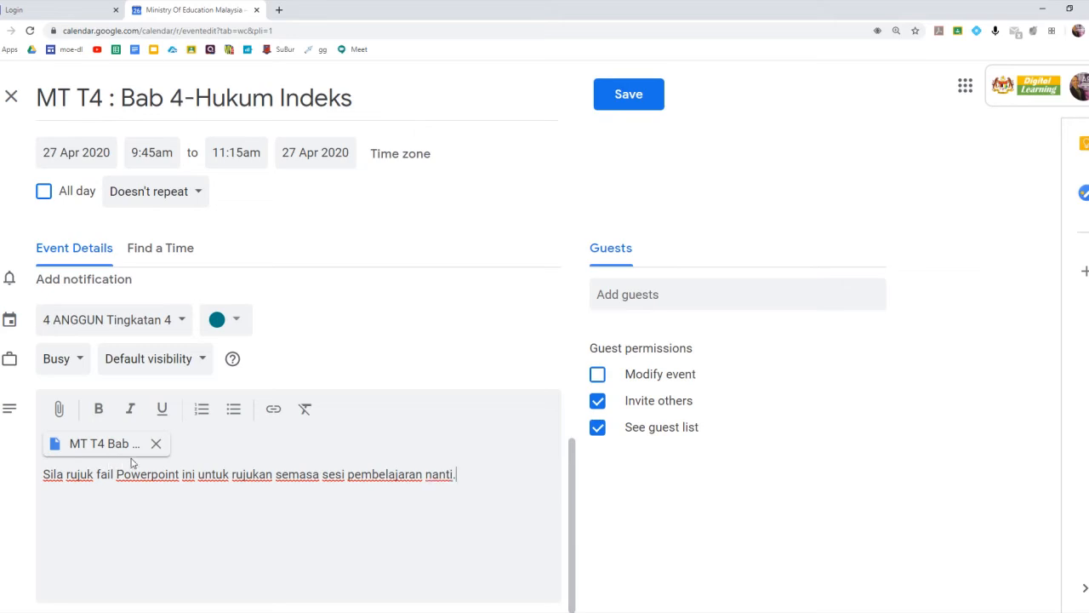
Add the 4 ANGGUN Tingkatan 4 class group as a guest and withdraw the guests' permission to invite others.
click(625, 294)
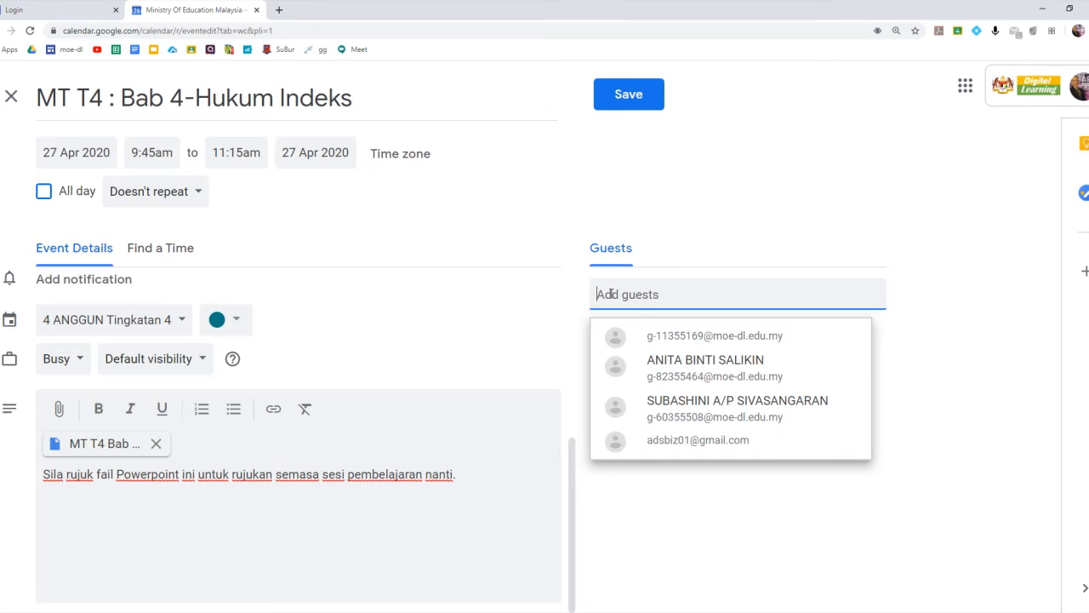
text(a)
key(BackSpace)
text(4)
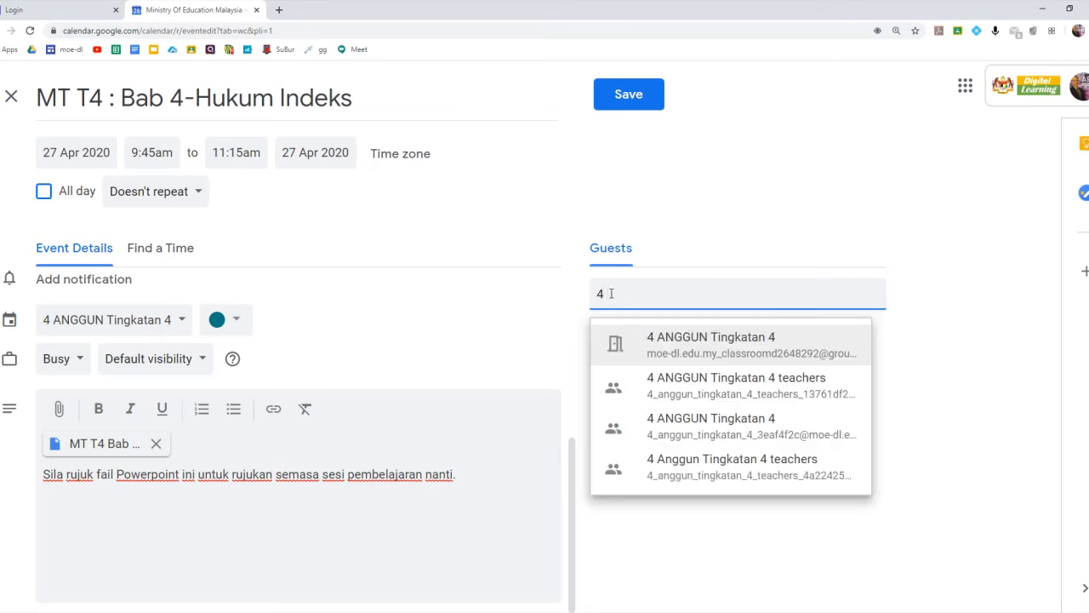
text( ăng)
click(637, 350)
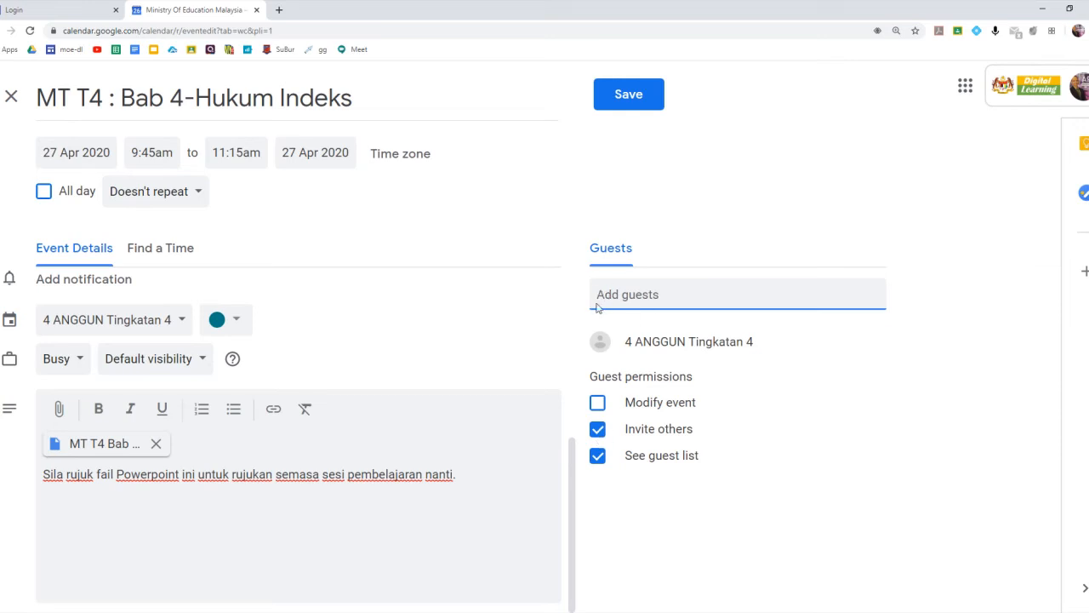
click(598, 431)
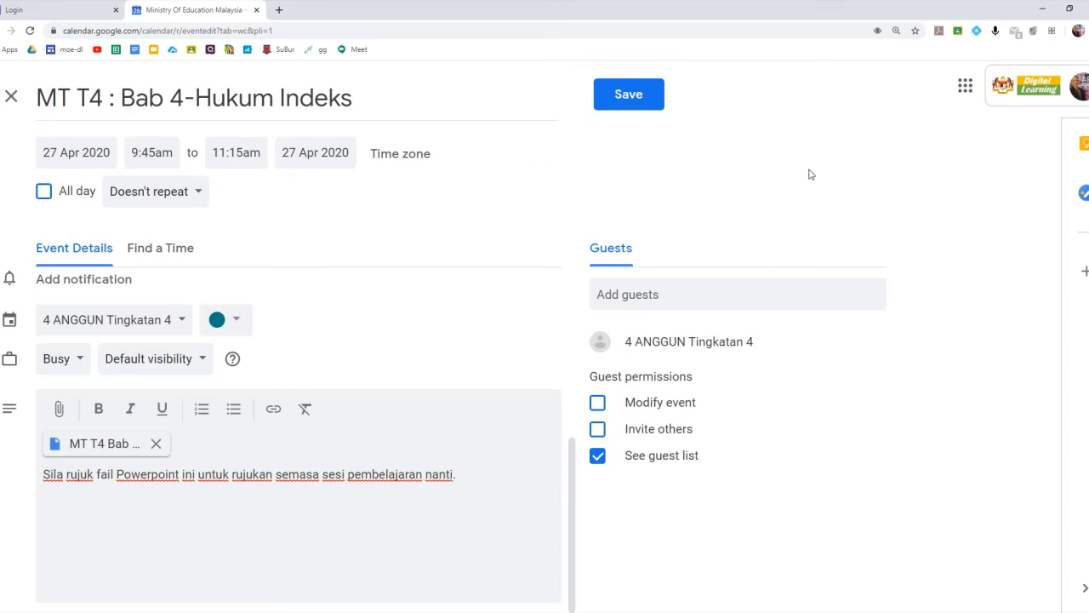
Review the event's Google Meet link and meeting ID, its attachment and description, and the guest list.
click(1088, 31)
click(1023, 143)
click(1023, 143)
click(707, 182)
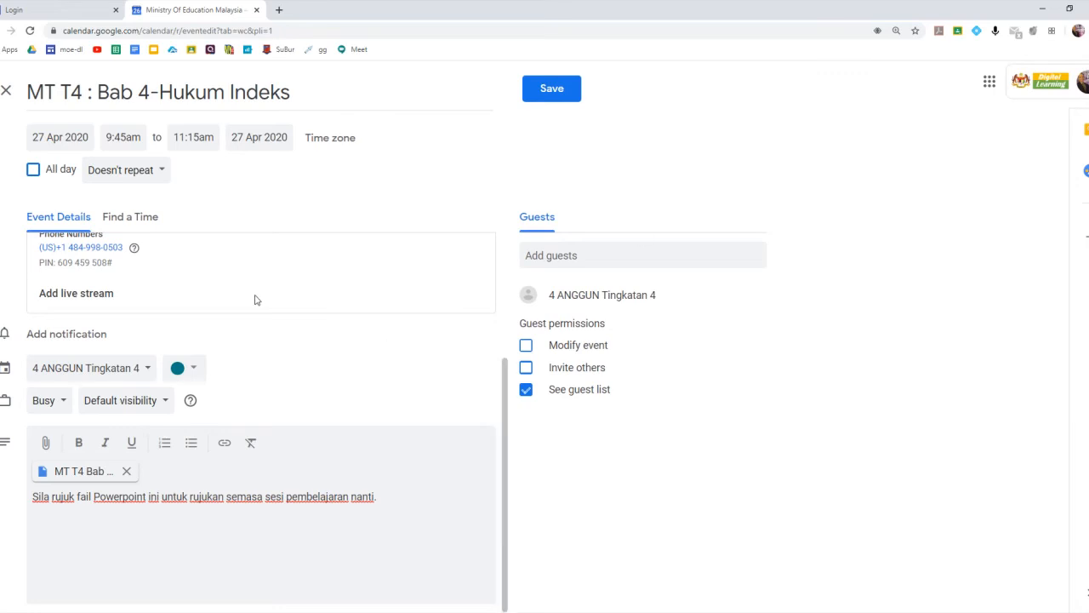
scroll(250, 294, up, 3)
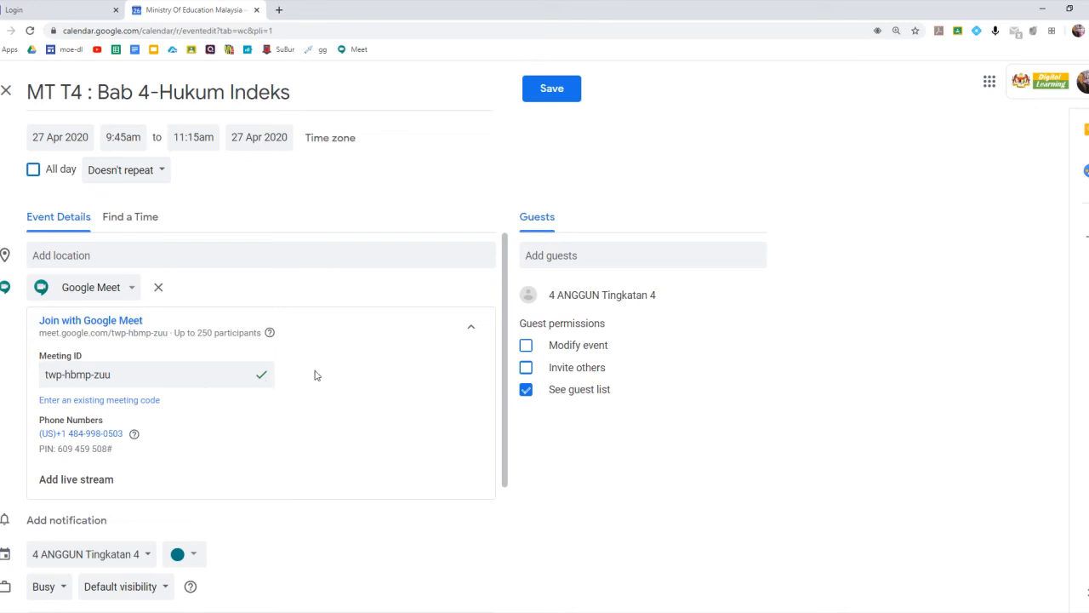
click(470, 327)
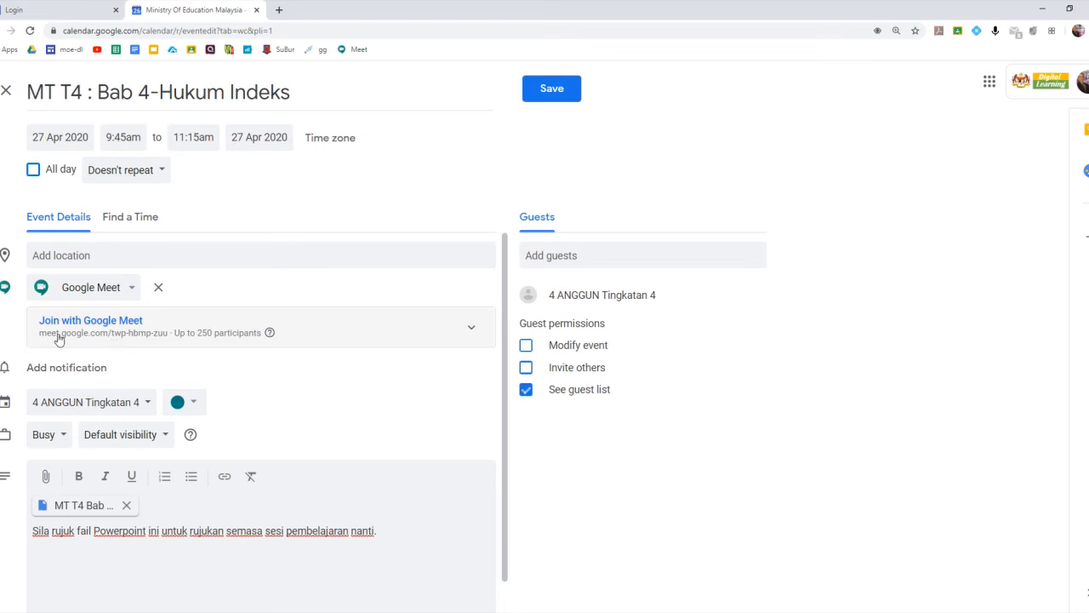
click(157, 340)
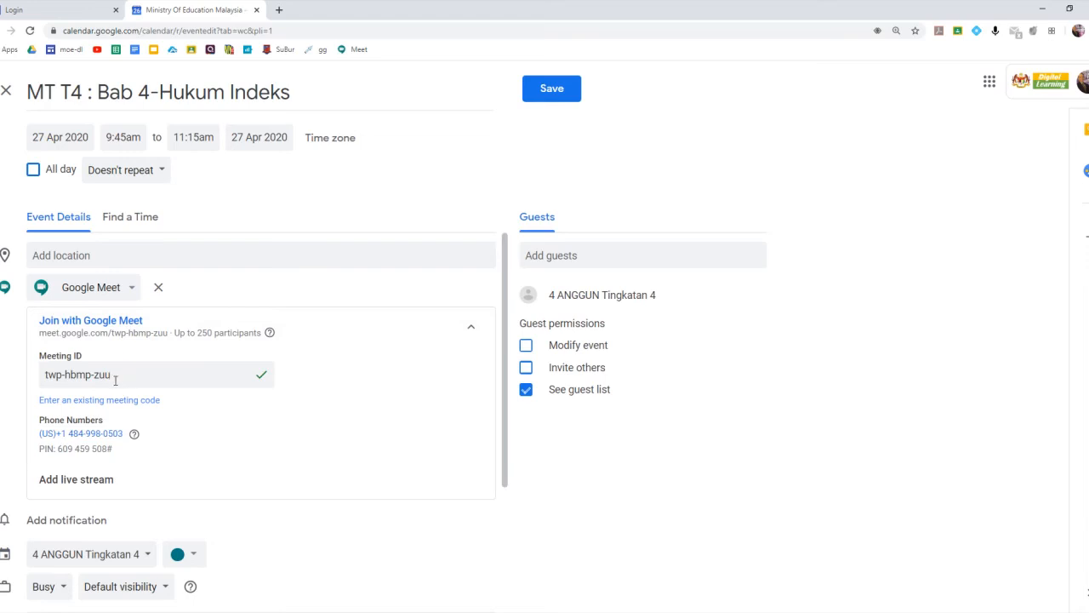
drag(115, 374, 39, 378)
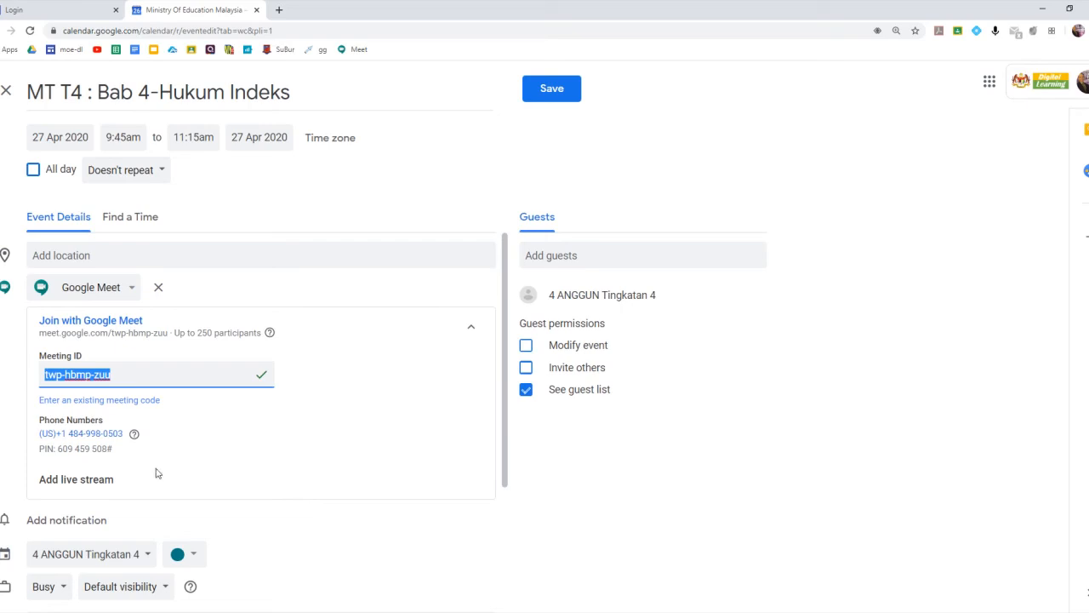
scroll(317, 436, down, 1)
scroll(315, 435, down, 2)
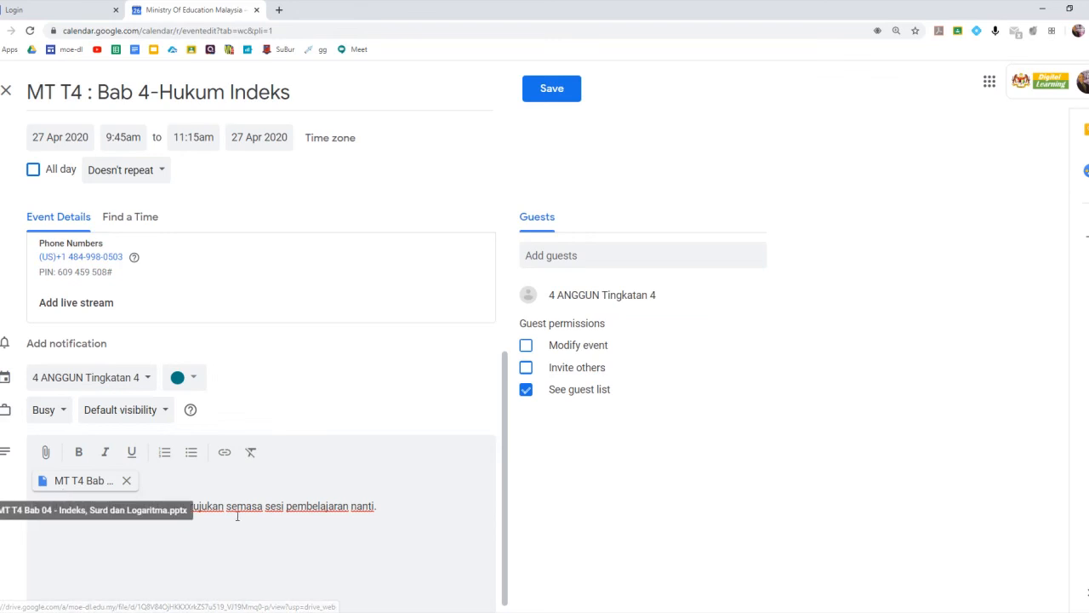
mouse_move(557, 300)
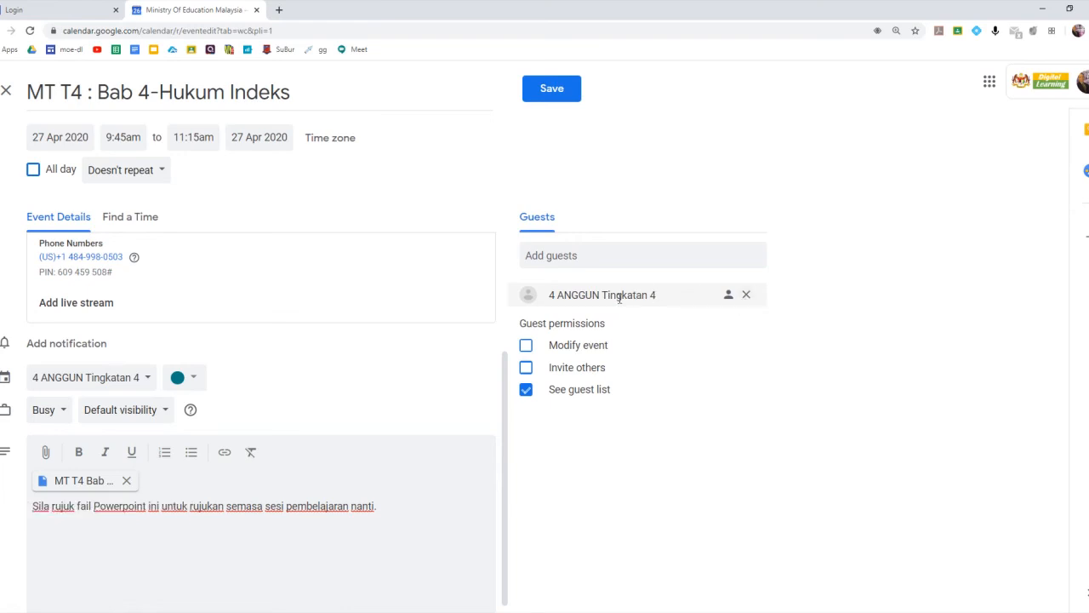
Save the event and send invitation emails to the Google Calendar guests.
scroll(243, 290, up, 2)
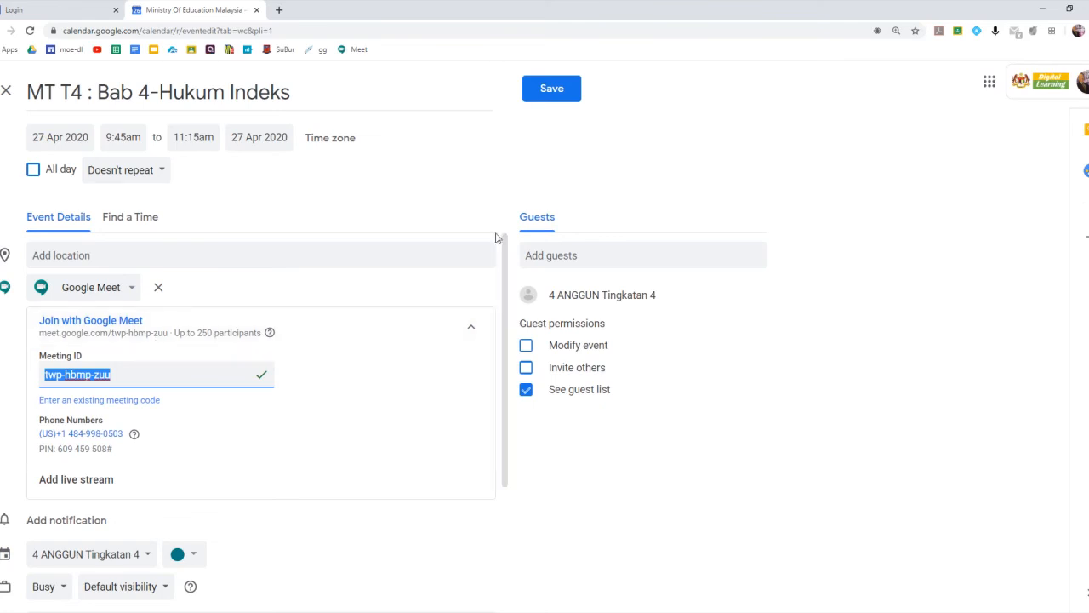
click(547, 94)
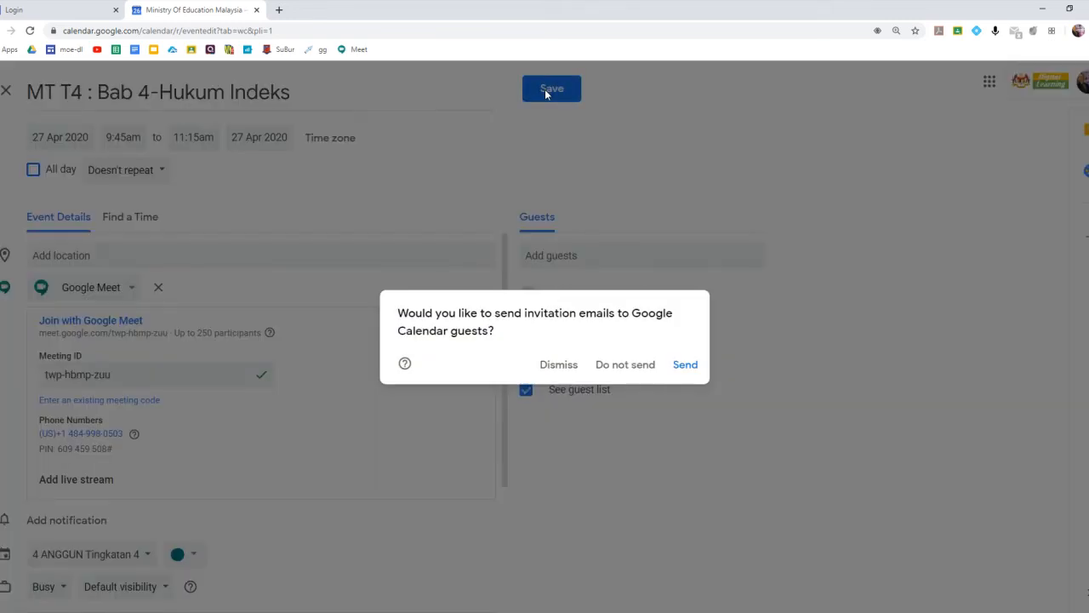
click(685, 366)
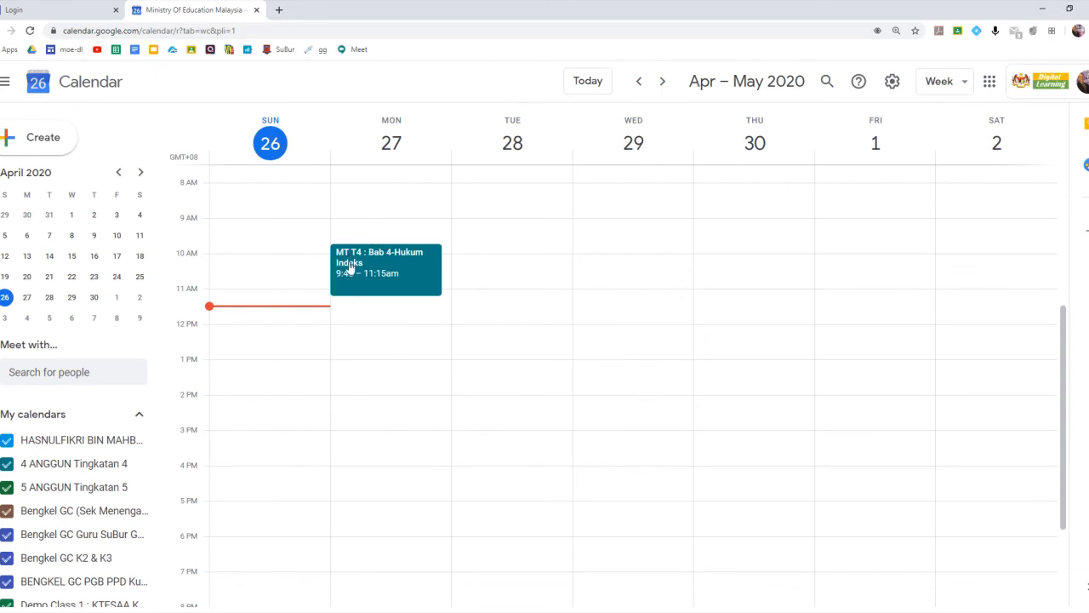
Examine the details of the saved MT T4 : Bab 4-Hukum Indeks event, including its Google Meet link, and close them.
click(416, 275)
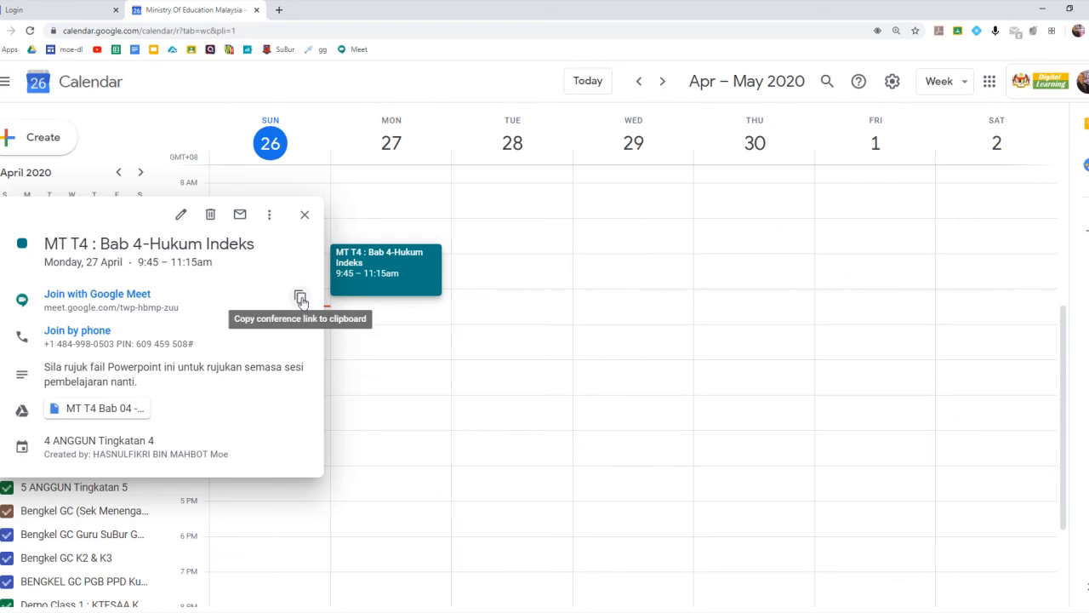
drag(43, 308, 185, 319)
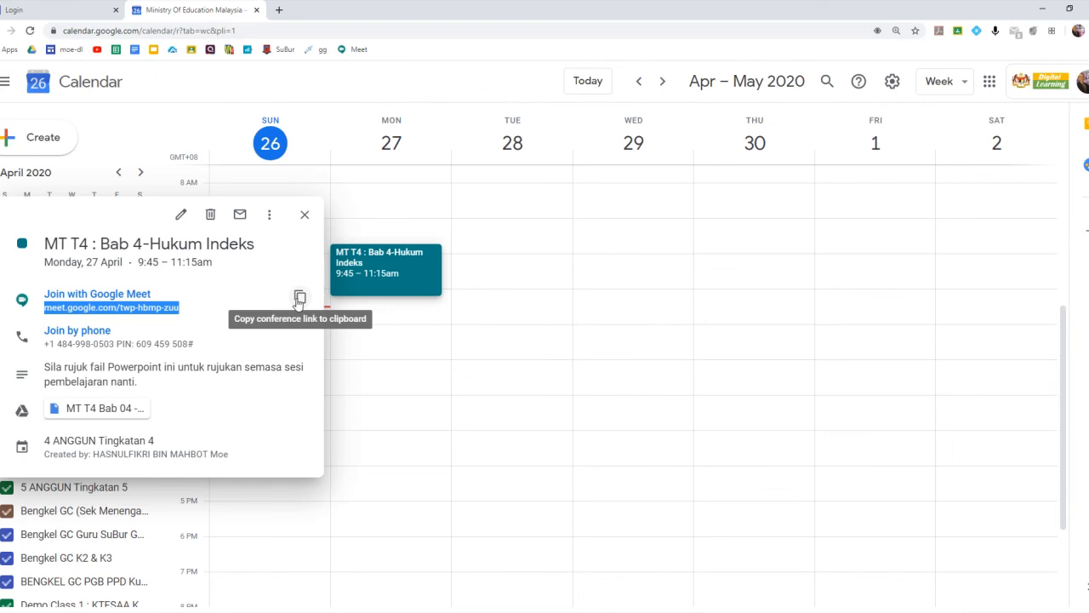
click(239, 313)
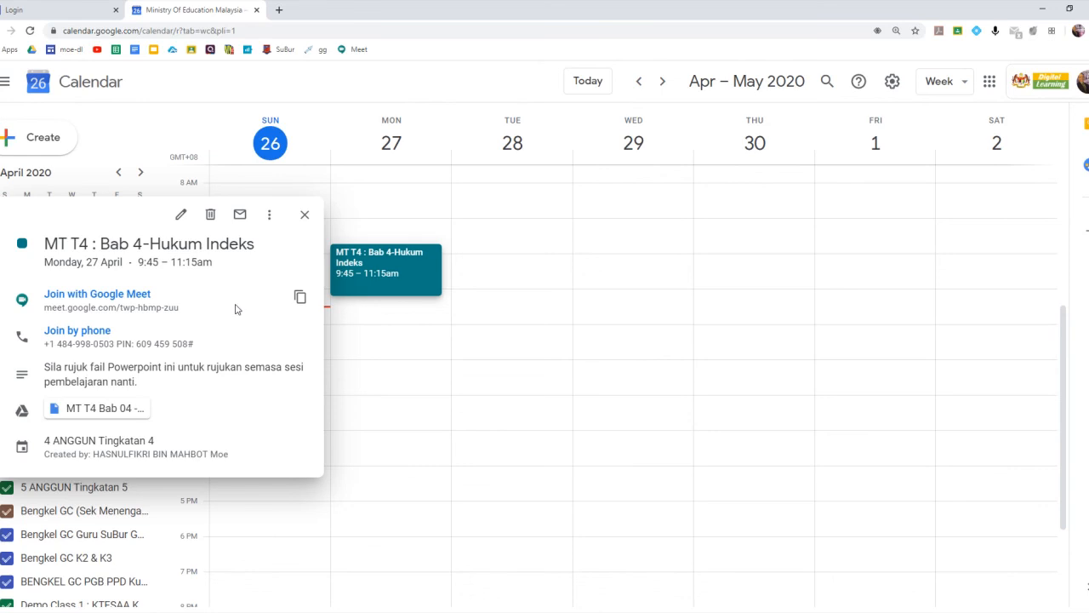
click(305, 216)
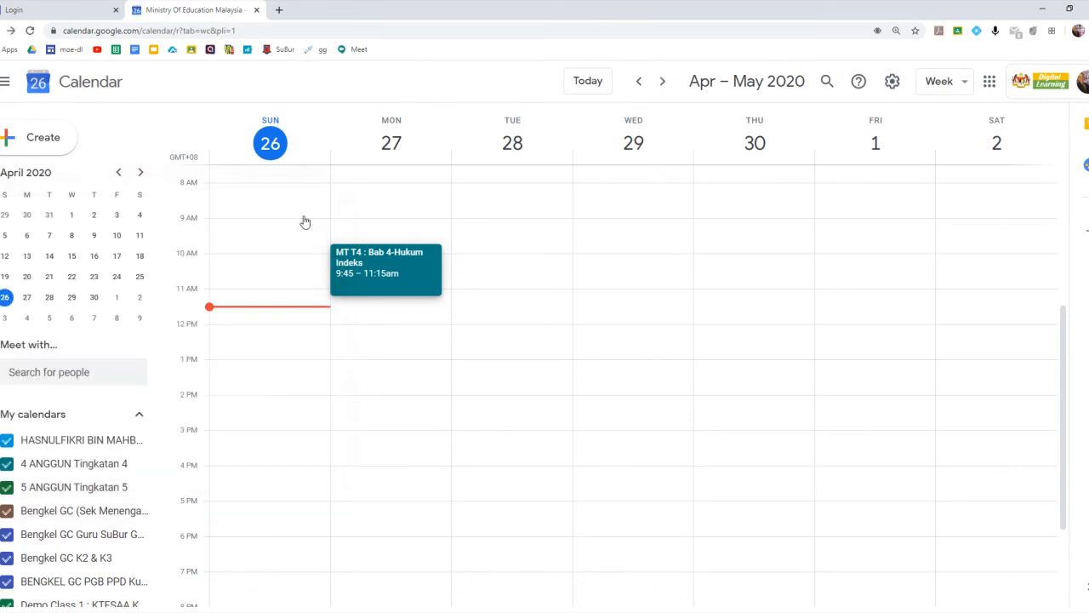